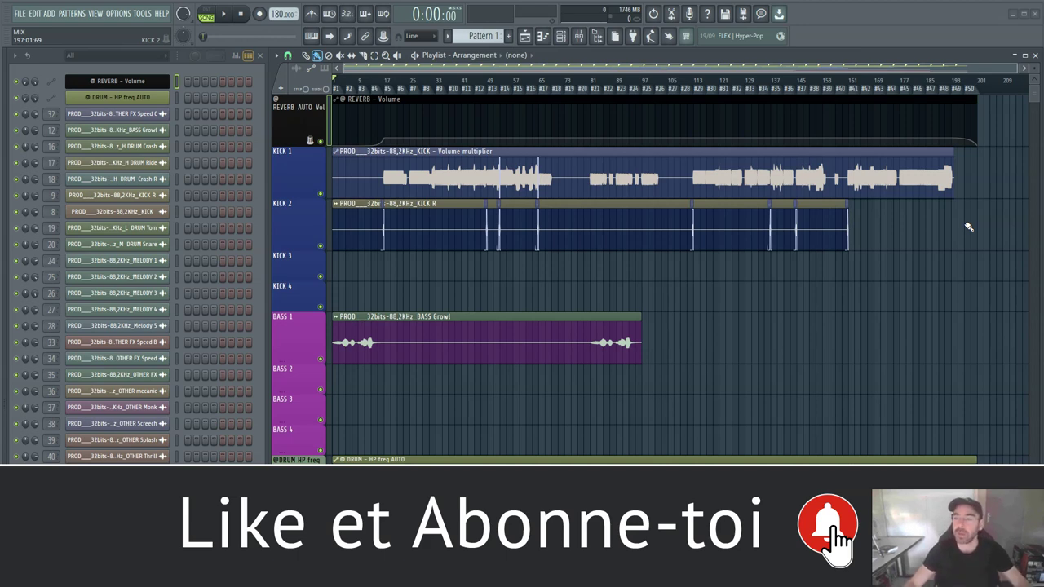
# - Look over all playlist tracks in the arrangement, from the kick, bass and drum groups through the melody, other and vocal groups
pyautogui.scroll(-1, 982, 285)
pyautogui.scroll(1, 982, 285)
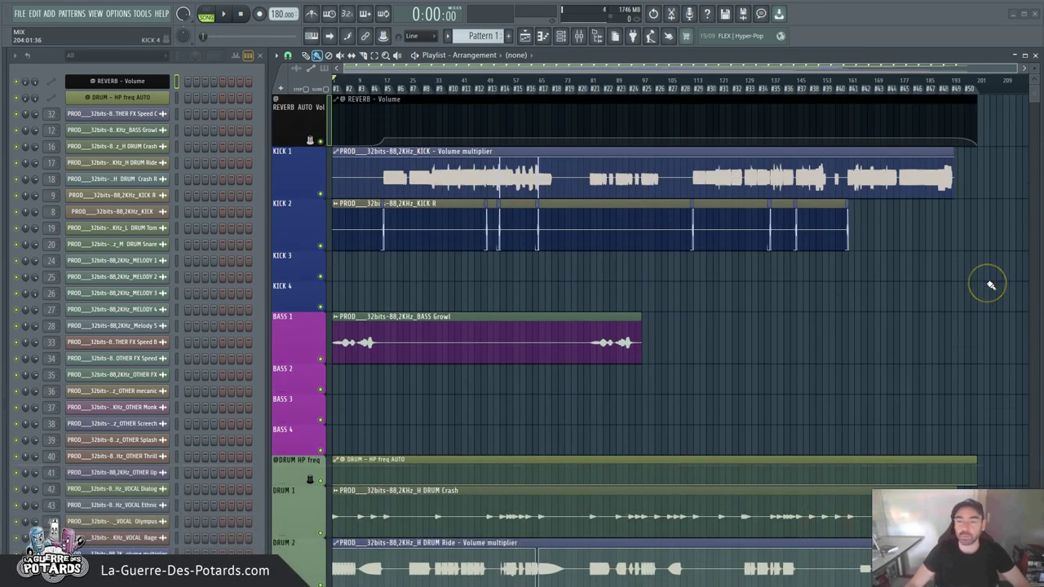
pyautogui.scroll(-13, 993, 271)
pyautogui.scroll(13, 989, 268)
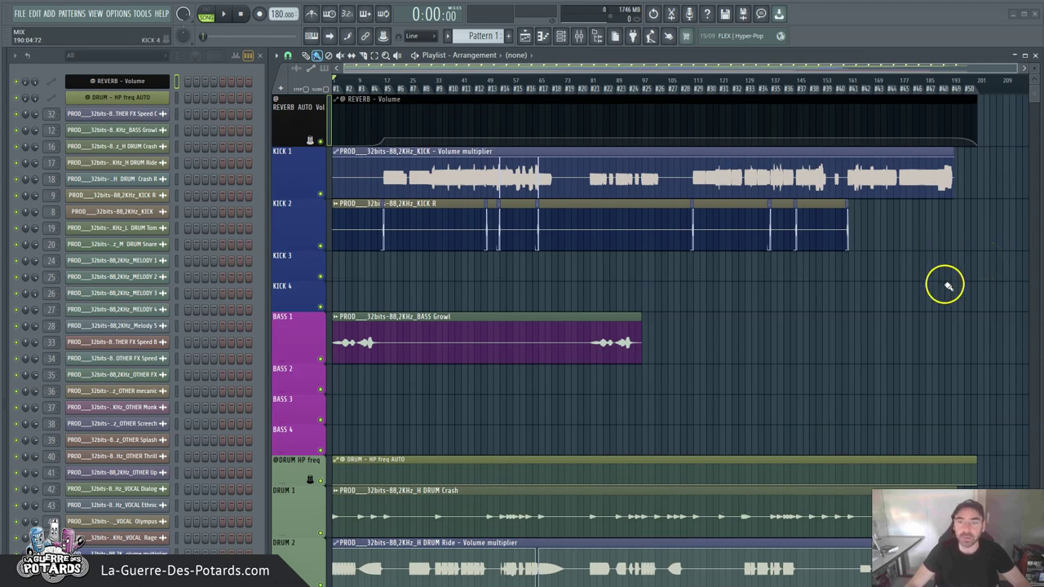
pyautogui.scroll(-20, 947, 276)
pyautogui.scroll(-20, 949, 270)
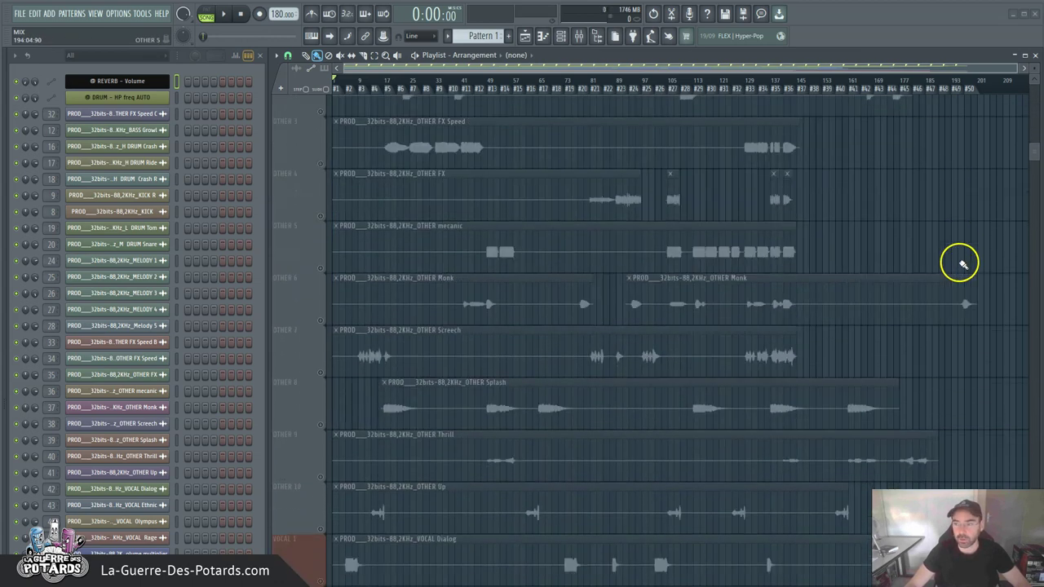
pyautogui.scroll(20, 968, 258)
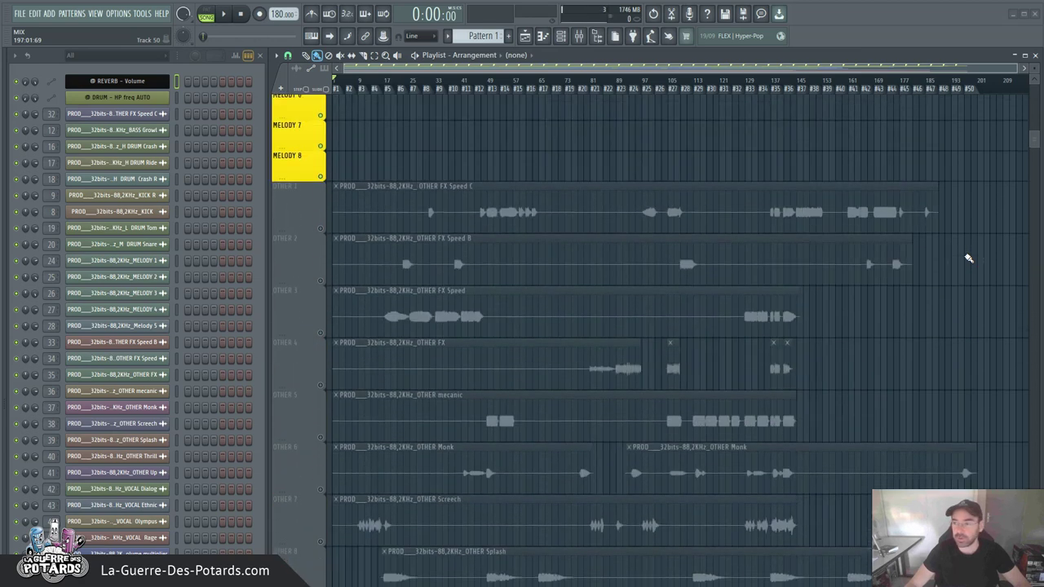
pyautogui.scroll(15, 967, 259)
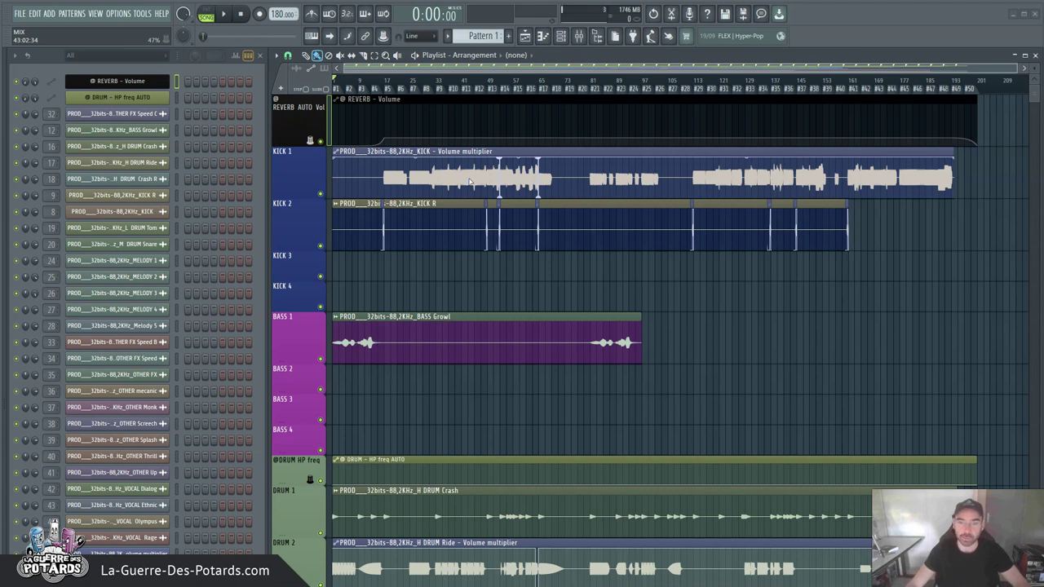
pyautogui.scroll(-2, 308, 193)
pyautogui.scroll(2, 291, 152)
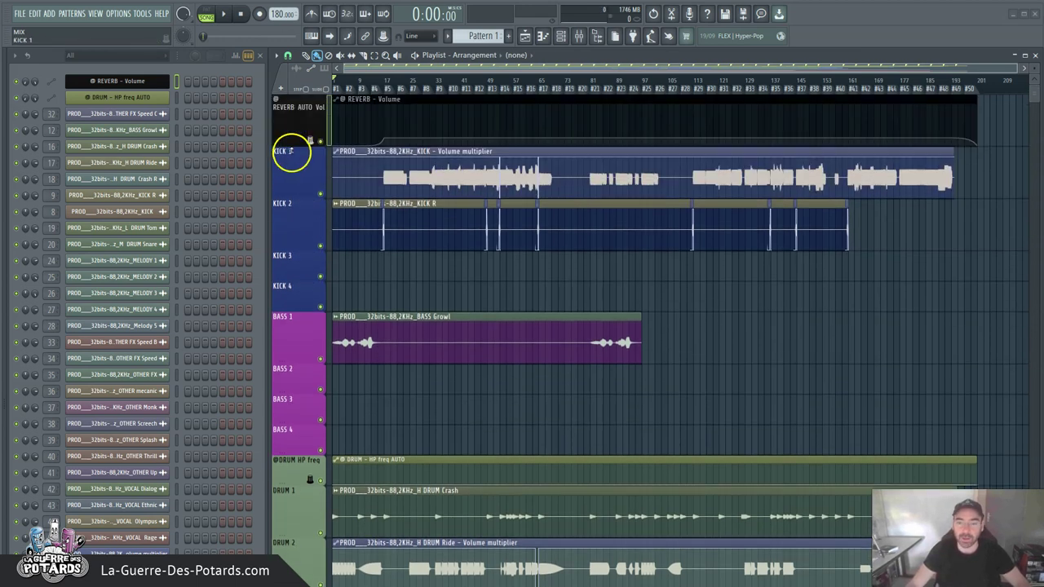
pyautogui.scroll(-10, 302, 164)
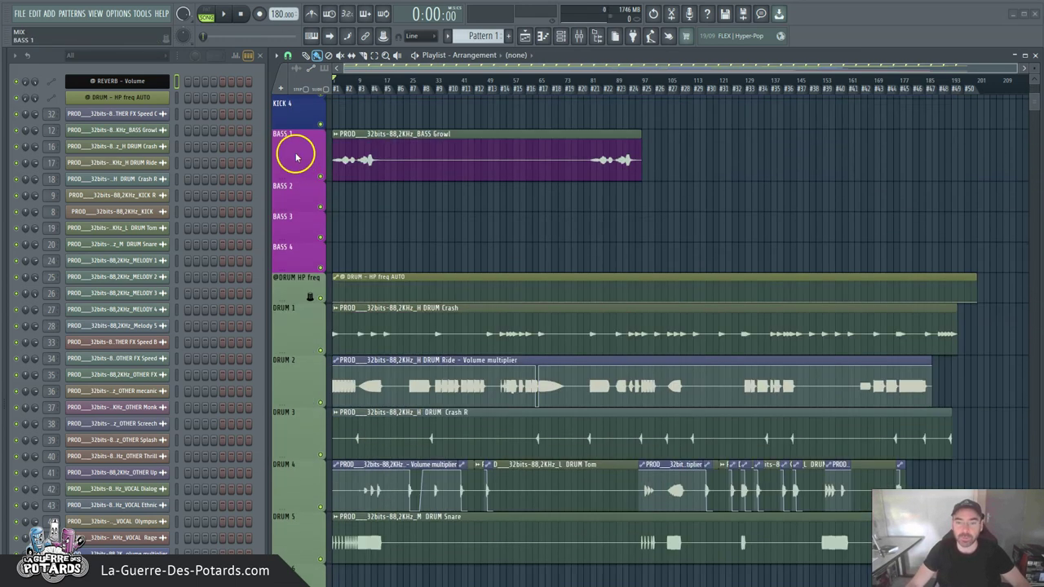
pyautogui.scroll(10, 291, 130)
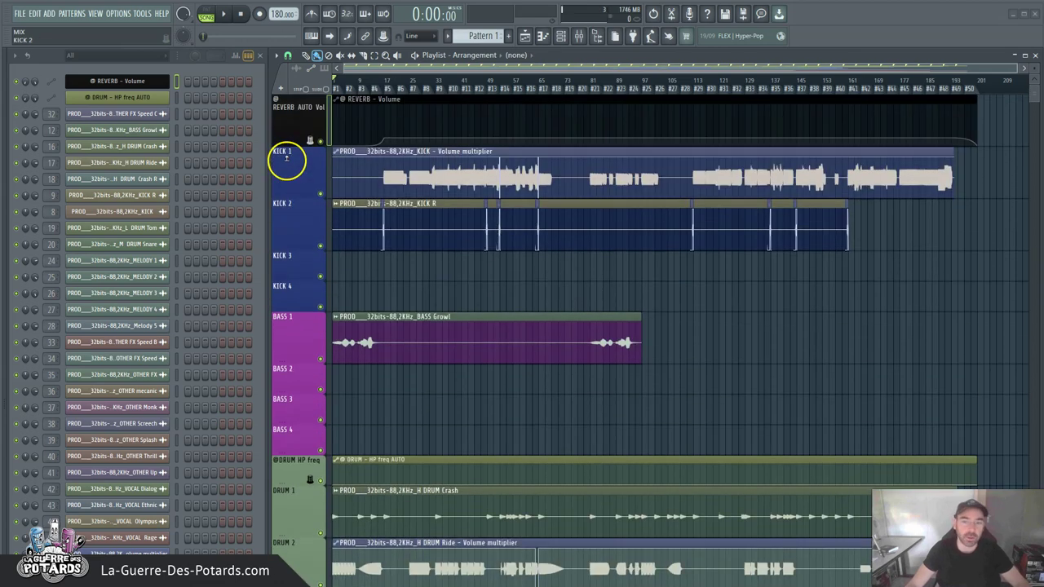
pyautogui.scroll(-4, 294, 177)
pyautogui.scroll(-20, 293, 178)
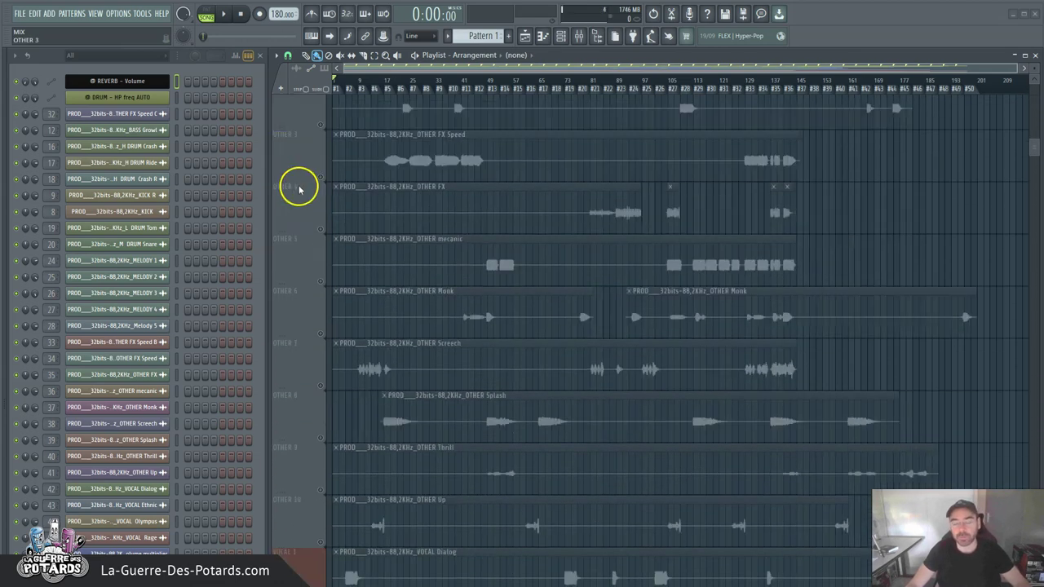
pyautogui.scroll(-4, 279, 175)
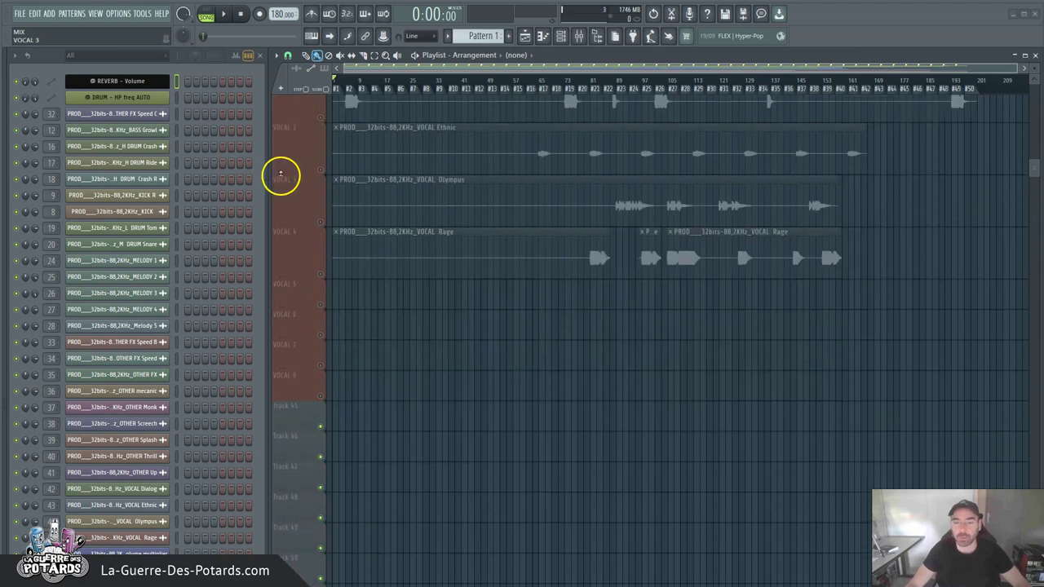
pyautogui.scroll(3, 299, 205)
pyautogui.scroll(15, 298, 209)
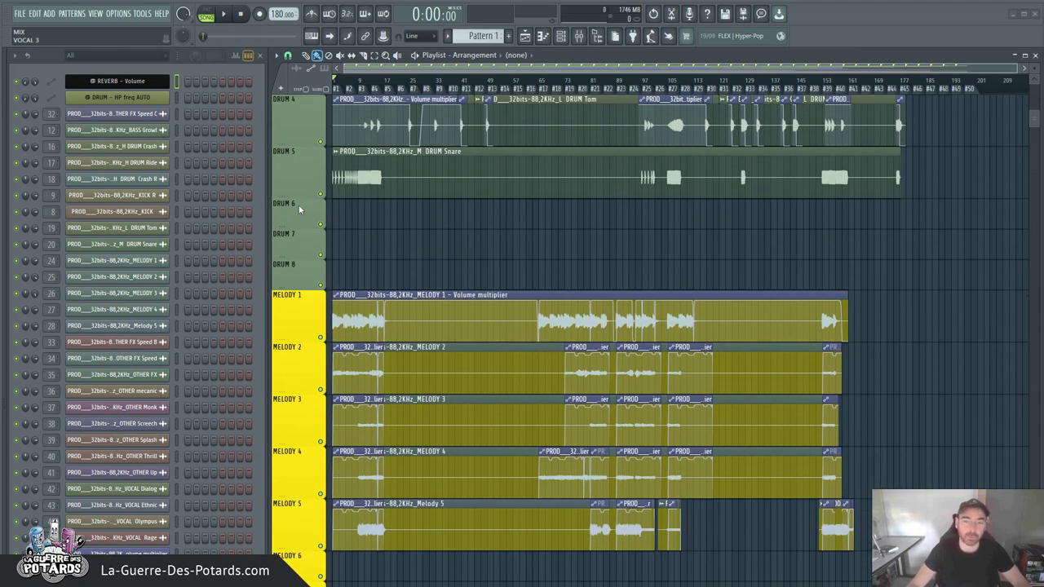
pyautogui.scroll(12, 299, 209)
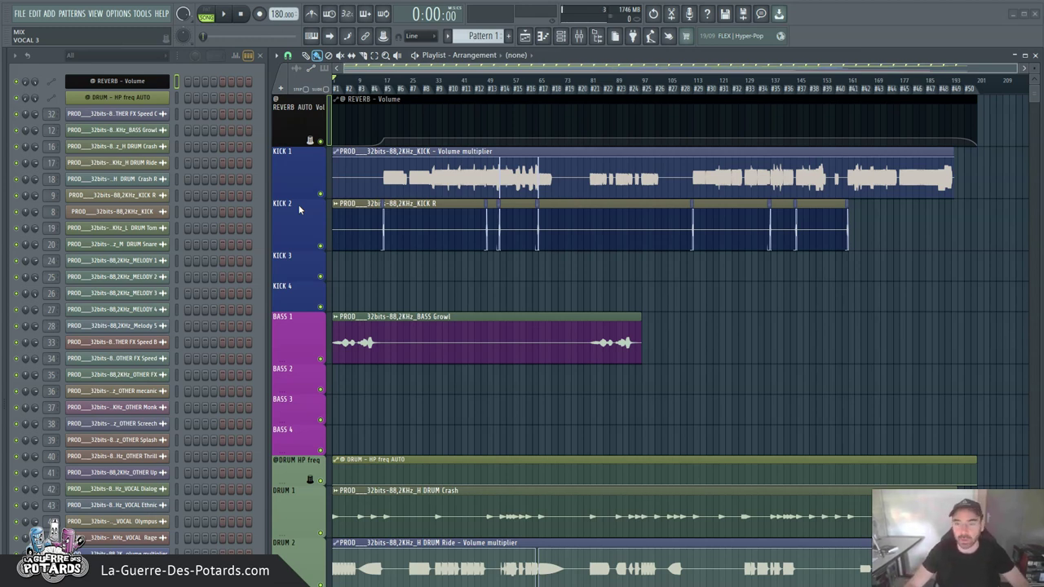
pyautogui.click(974, 228)
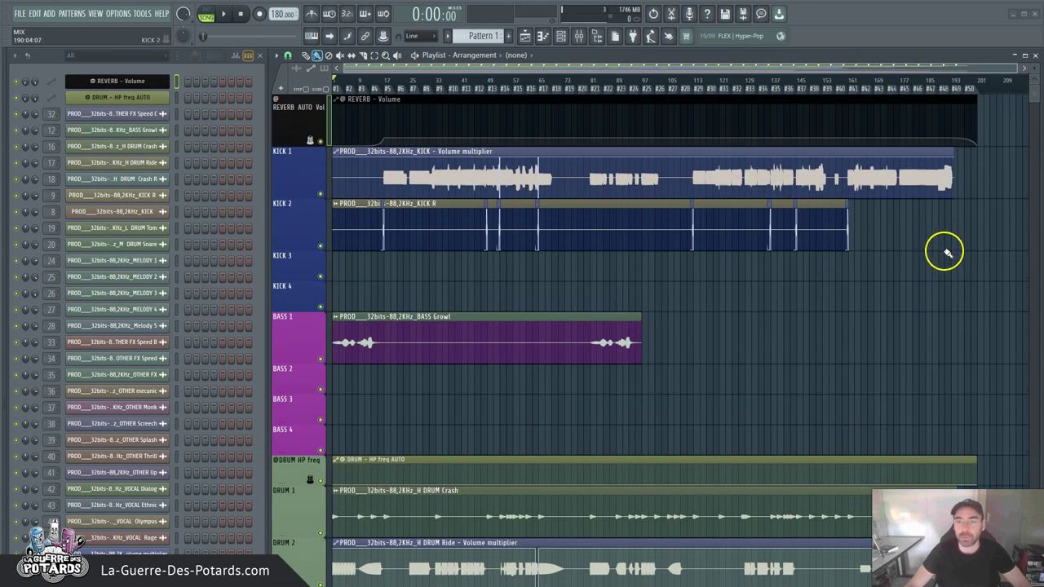
pyautogui.click(943, 246)
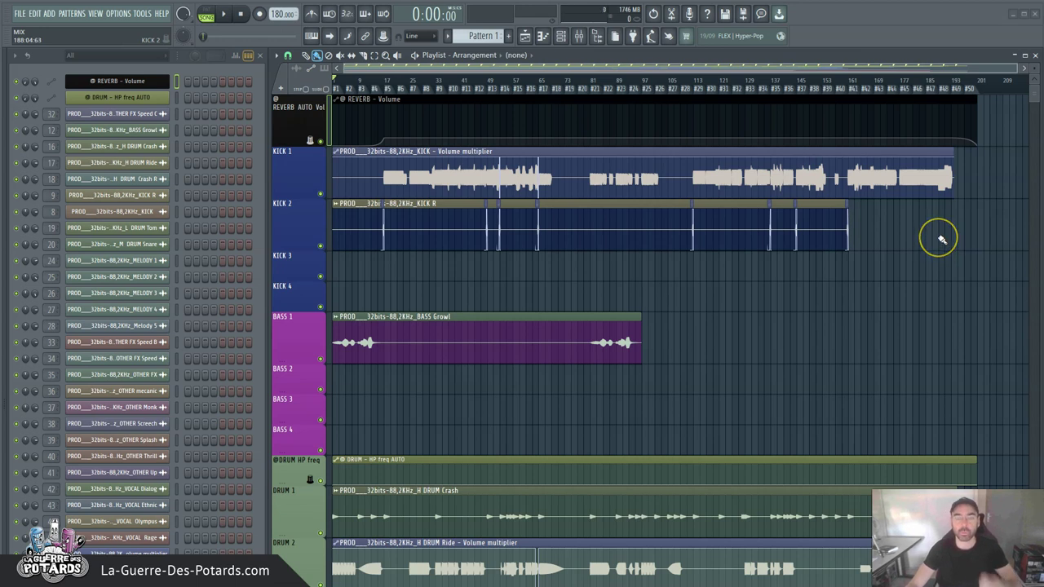
pyautogui.click(940, 236)
pyautogui.click(894, 217)
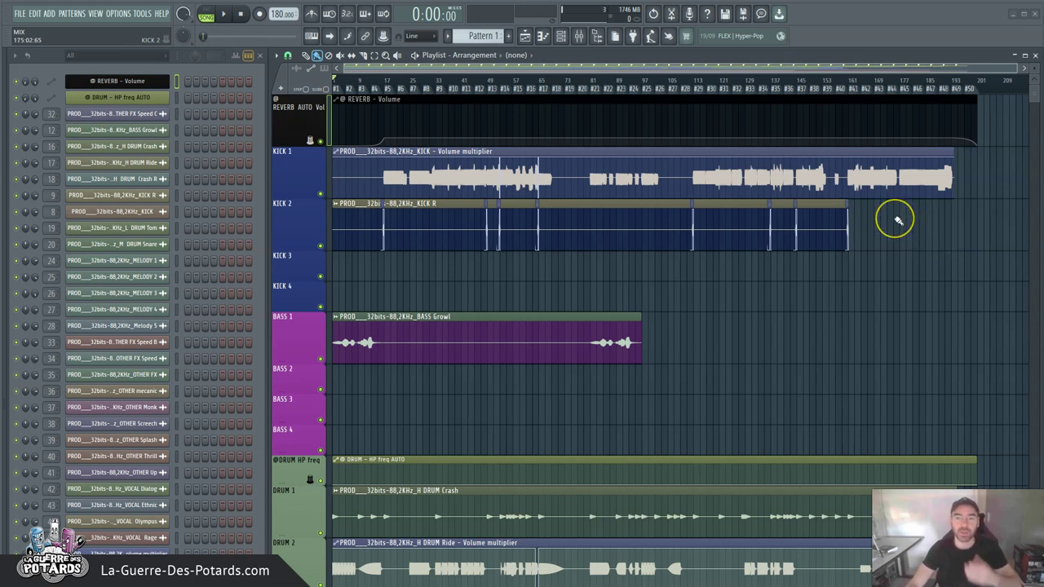
pyautogui.click(974, 222)
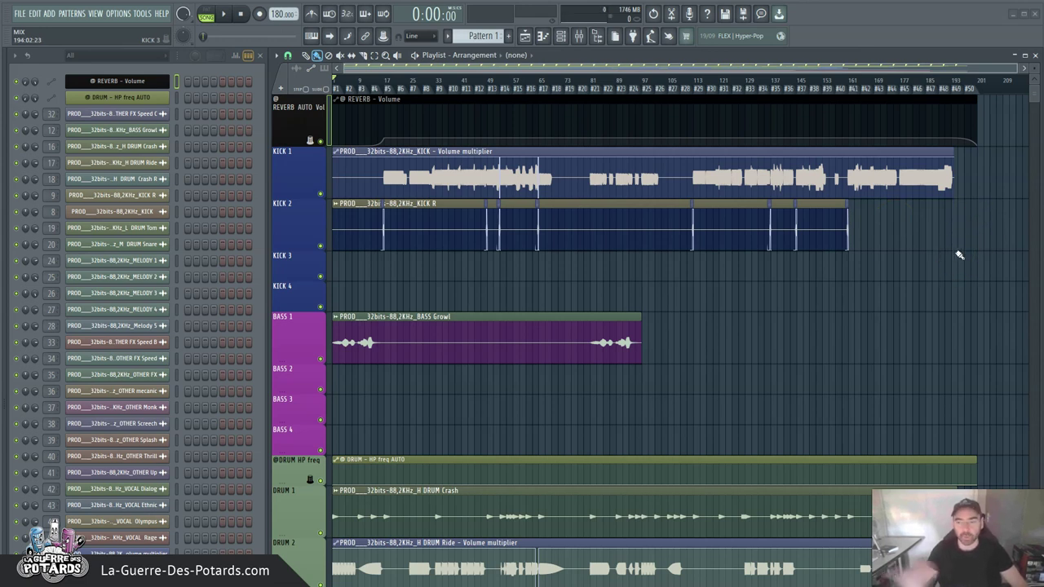
pyautogui.click(736, 99)
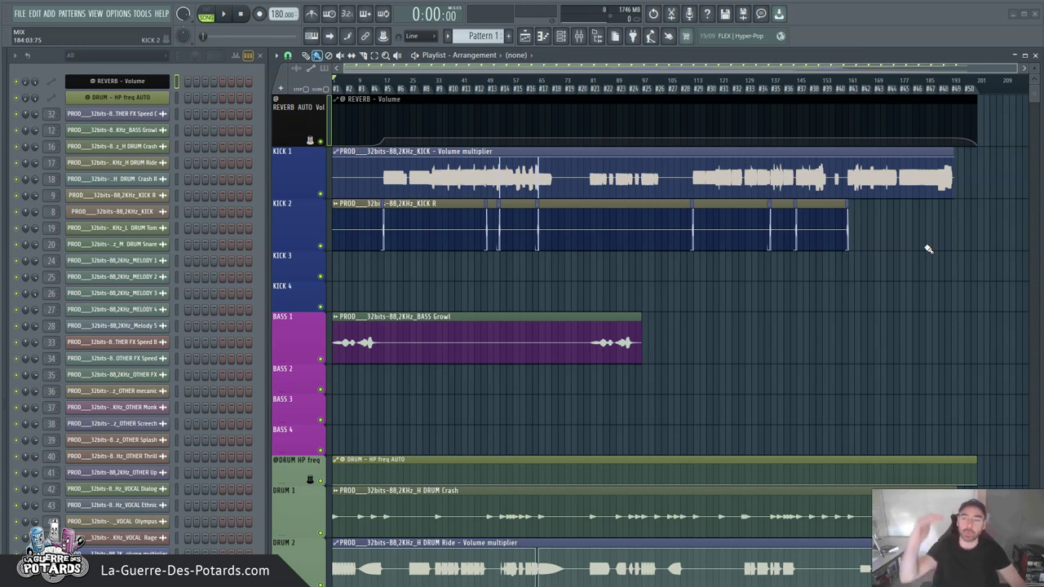
# - Review the clips on the drum, vocal, FX and melody tracks, ending back at the kick tracks
pyautogui.scroll(-15, 473, 329)
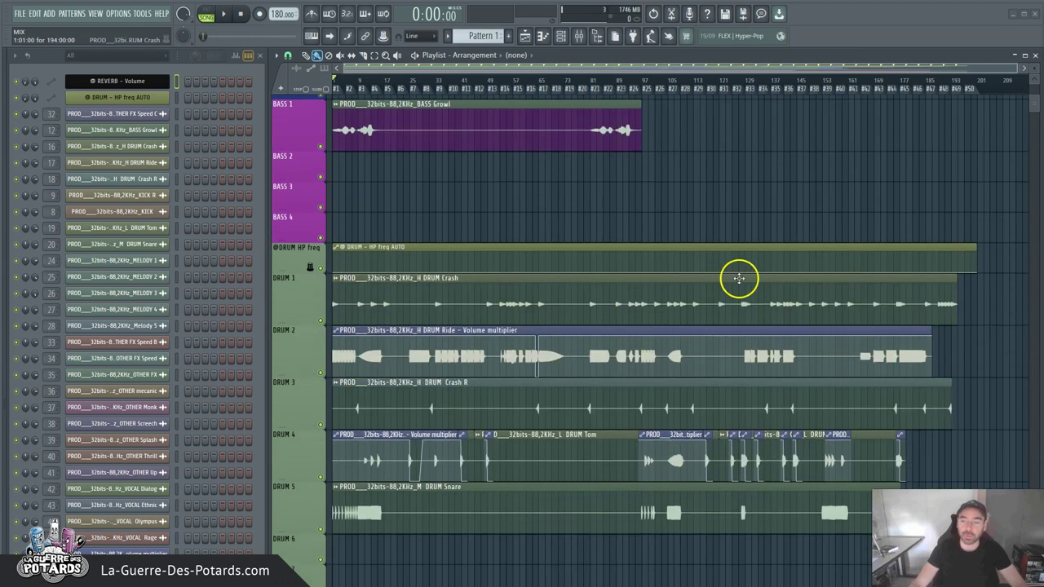
pyautogui.scroll(-5, 734, 274)
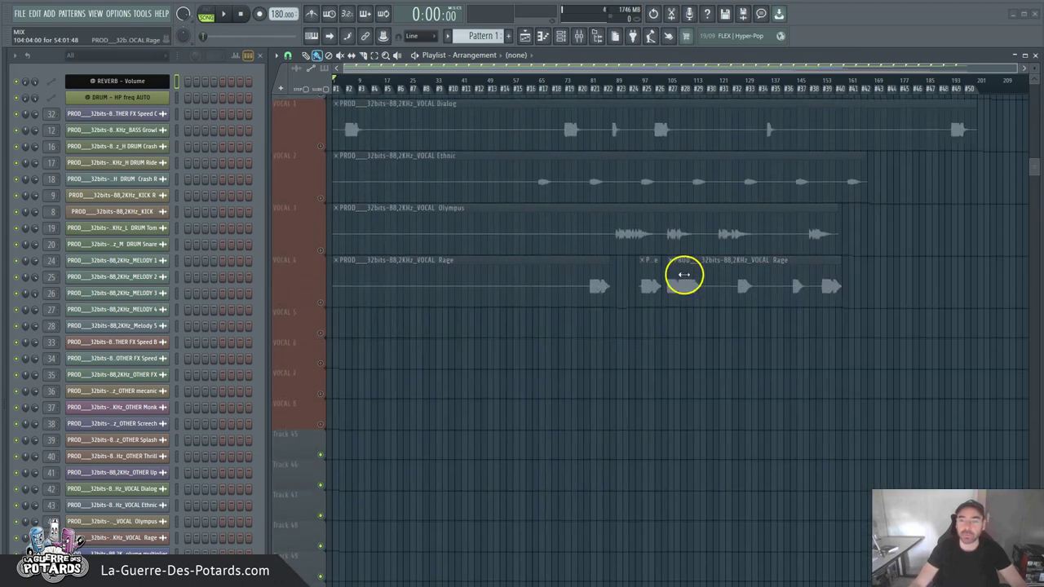
pyautogui.scroll(10, 649, 289)
pyautogui.scroll(-8, 569, 265)
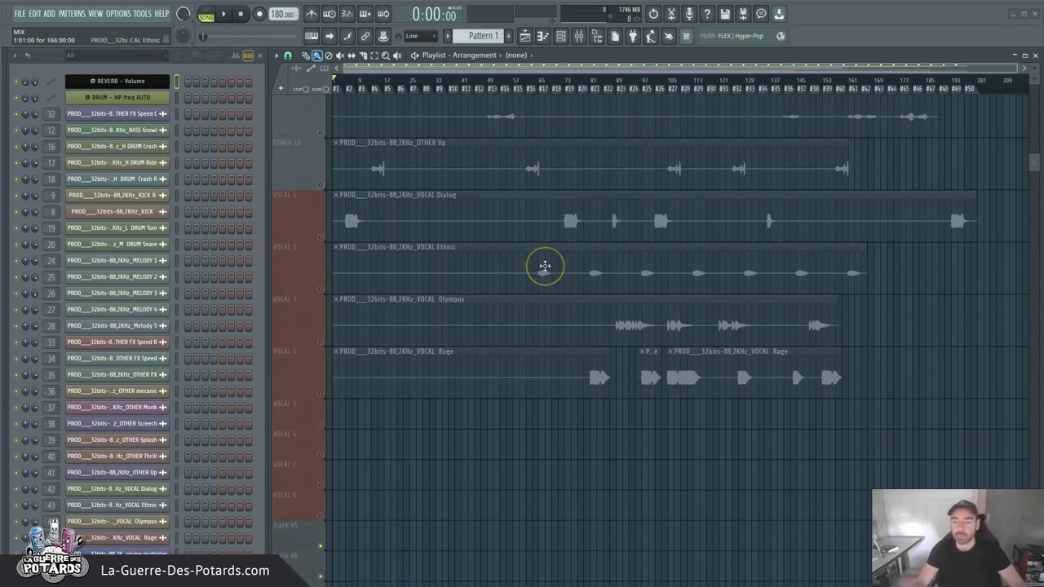
pyautogui.scroll(5, 417, 268)
pyautogui.scroll(3, 417, 268)
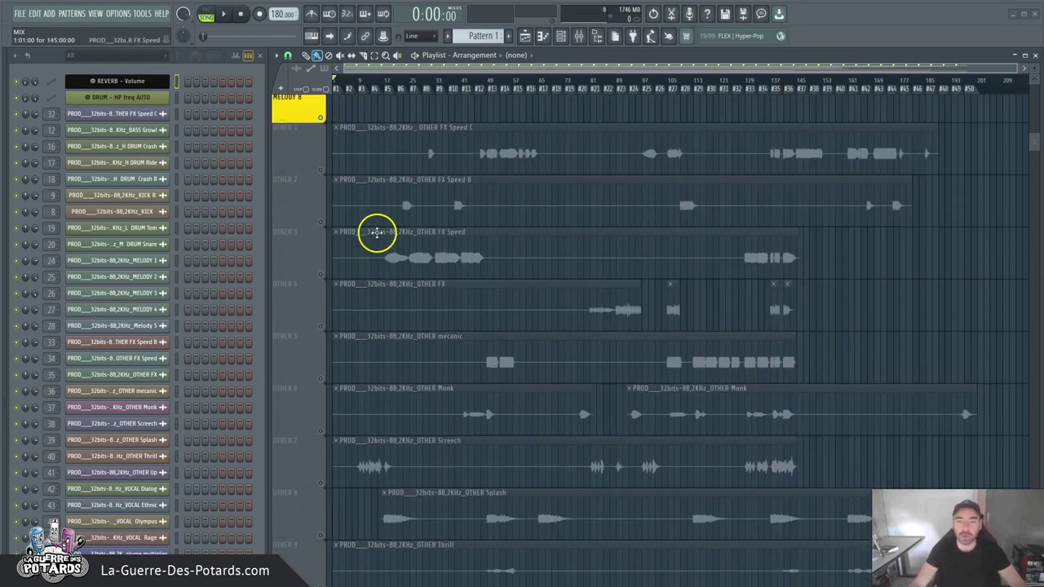
pyautogui.scroll(4, 353, 352)
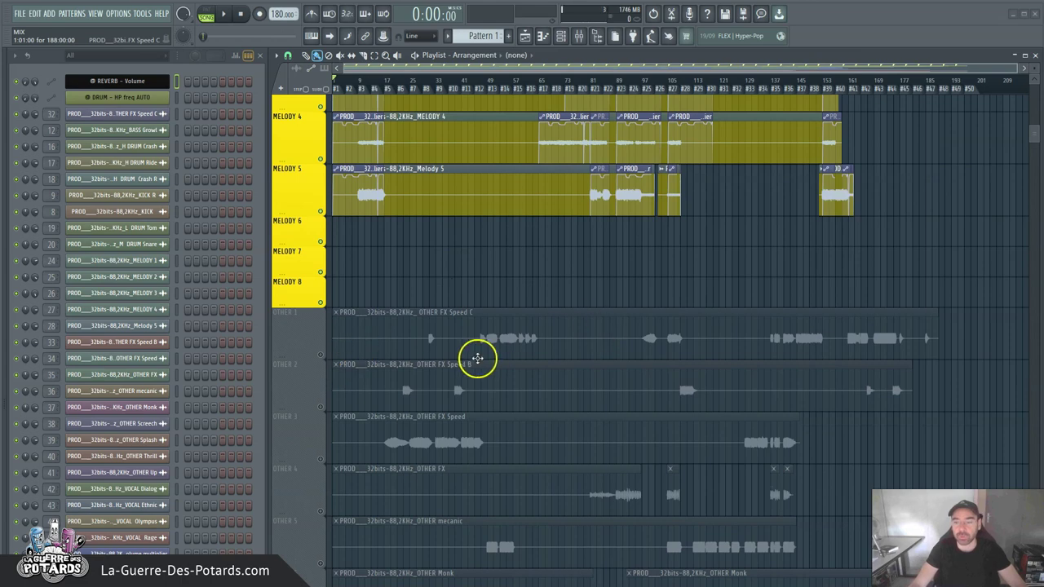
pyautogui.scroll(9, 478, 357)
pyautogui.scroll(3, 451, 371)
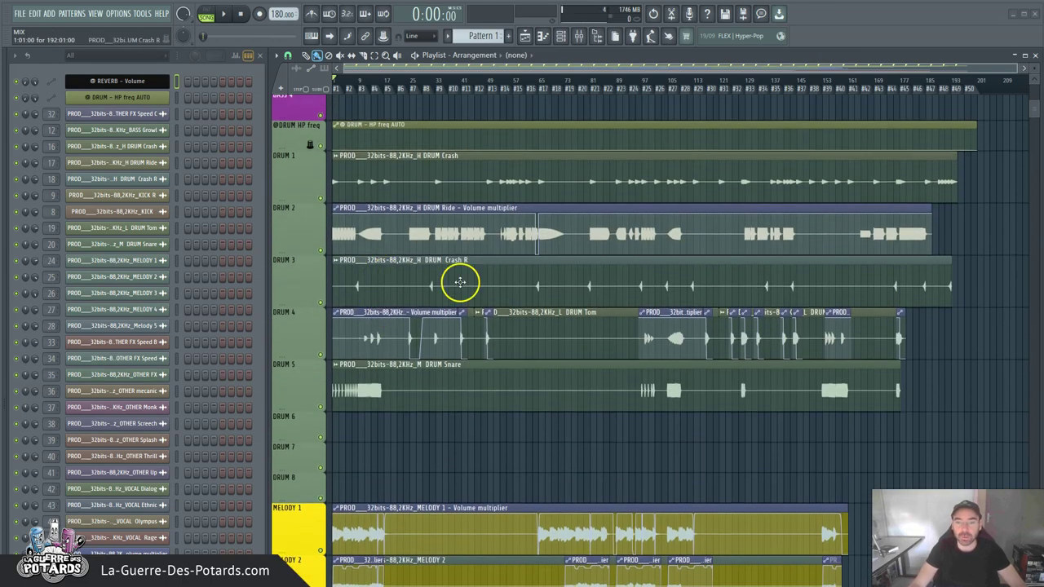
pyautogui.scroll(4, 496, 366)
pyautogui.scroll(2, 457, 245)
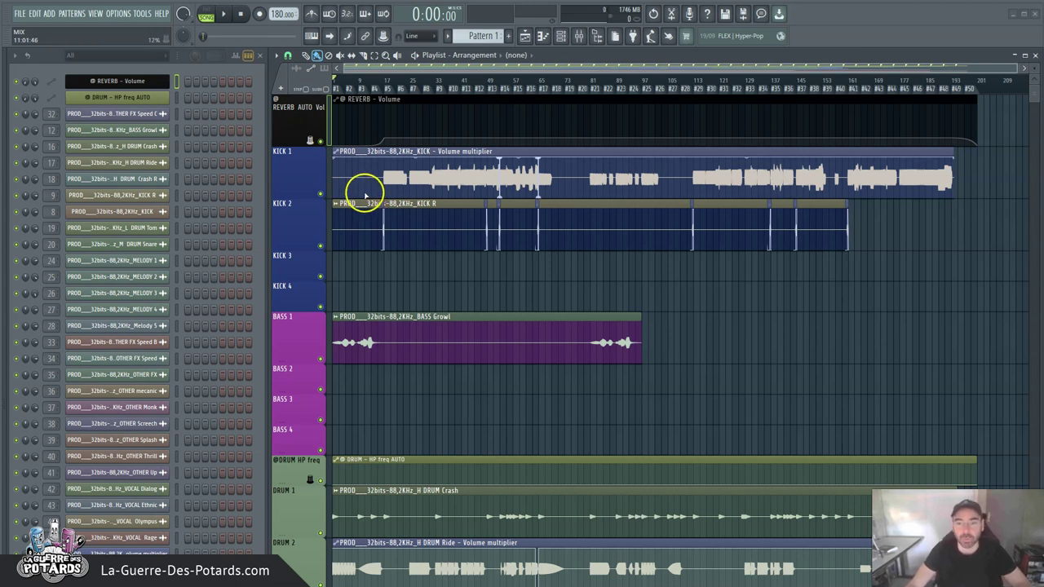
# - Solo the KICK 1 track and increase its height to enlarge the kick waveform
pyautogui.rightClick(321, 194)
pyautogui.scroll(-5, 414, 268)
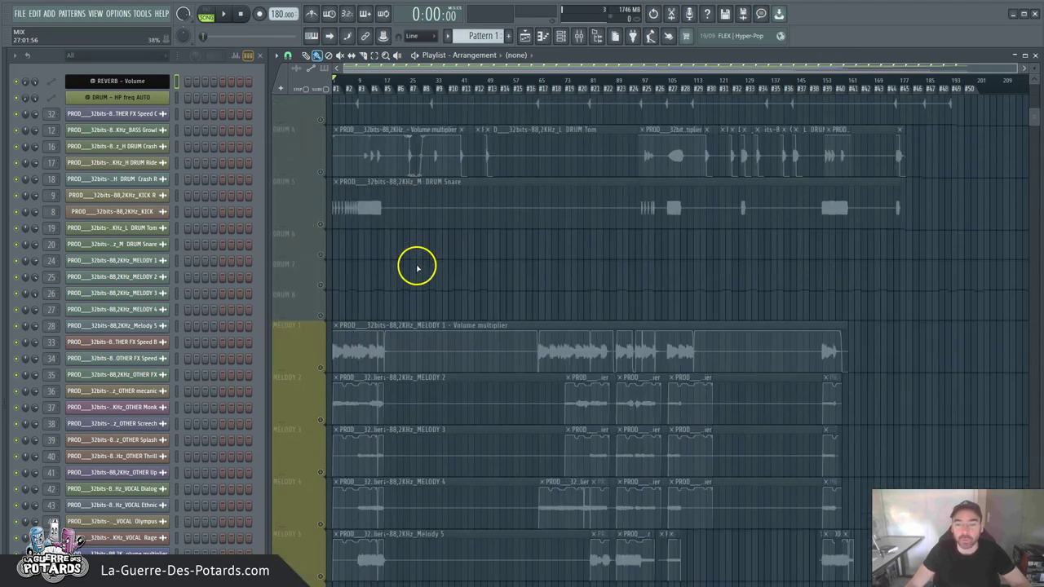
pyautogui.scroll(4, 457, 212)
pyautogui.scroll(1, 492, 153)
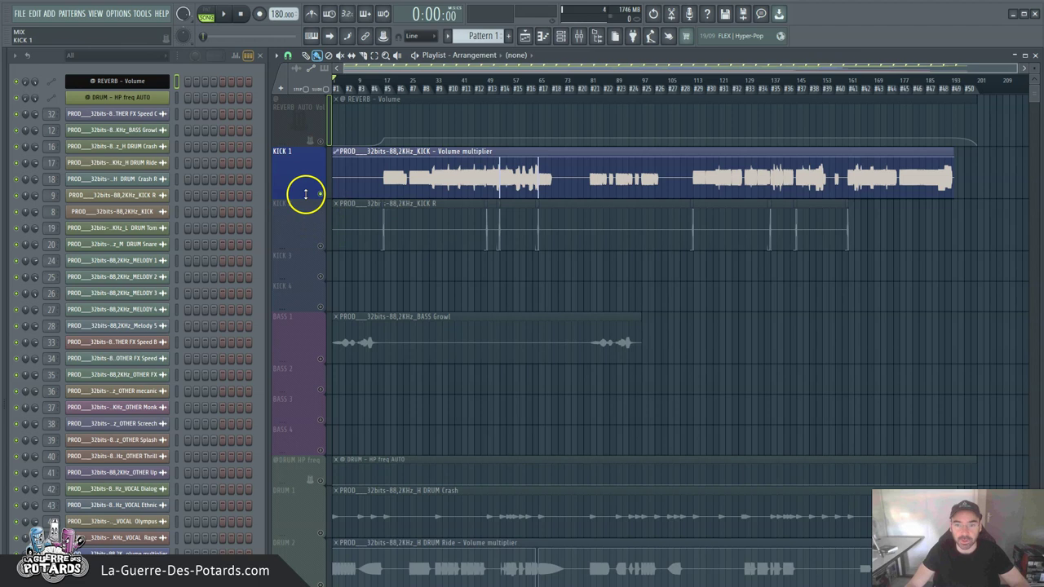
pyautogui.moveTo(304, 191); pyautogui.dragTo(277, 484)
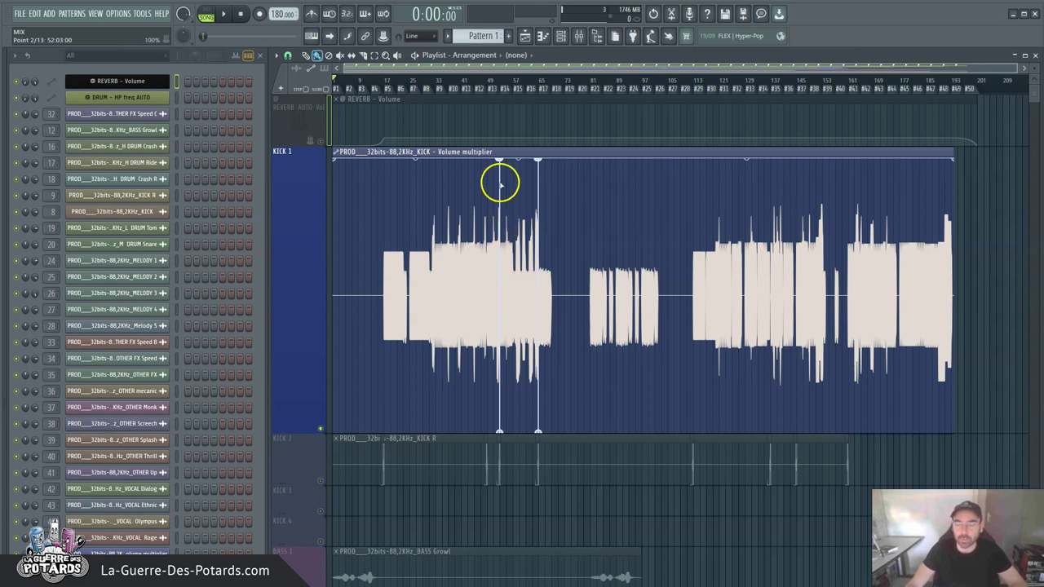
# - Examine the KICK 1 waveform up close, focusing on the volume automation cut just before bar 53, and return to the full arrangement
pyautogui.scroll(6, 366, 88)
pyautogui.scroll(2, 365, 88)
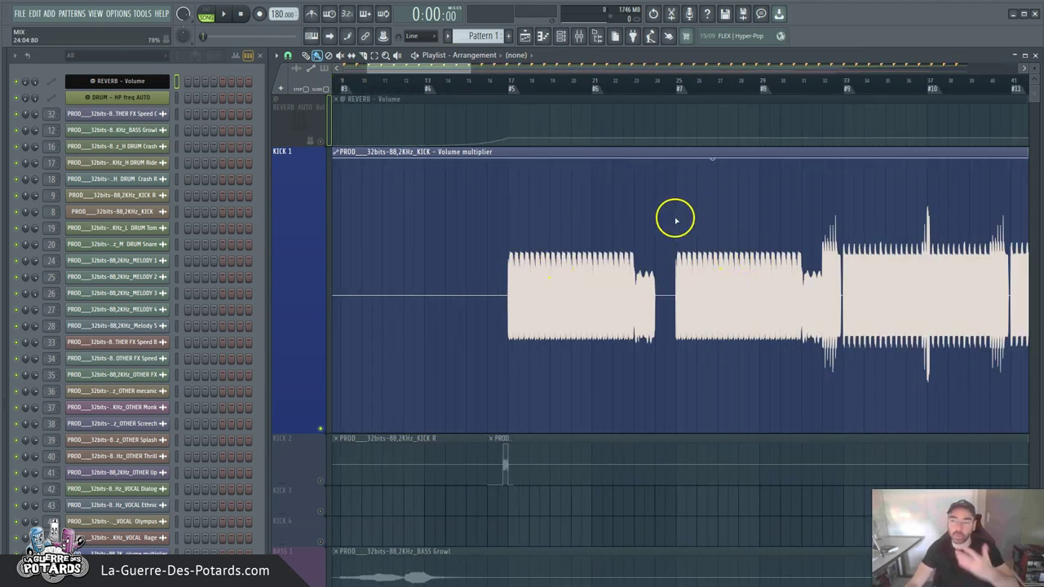
pyautogui.scroll(-1, 726, 214)
pyautogui.moveTo(658, 88); pyautogui.dragTo(559, 86)
pyautogui.scroll(3, 559, 87)
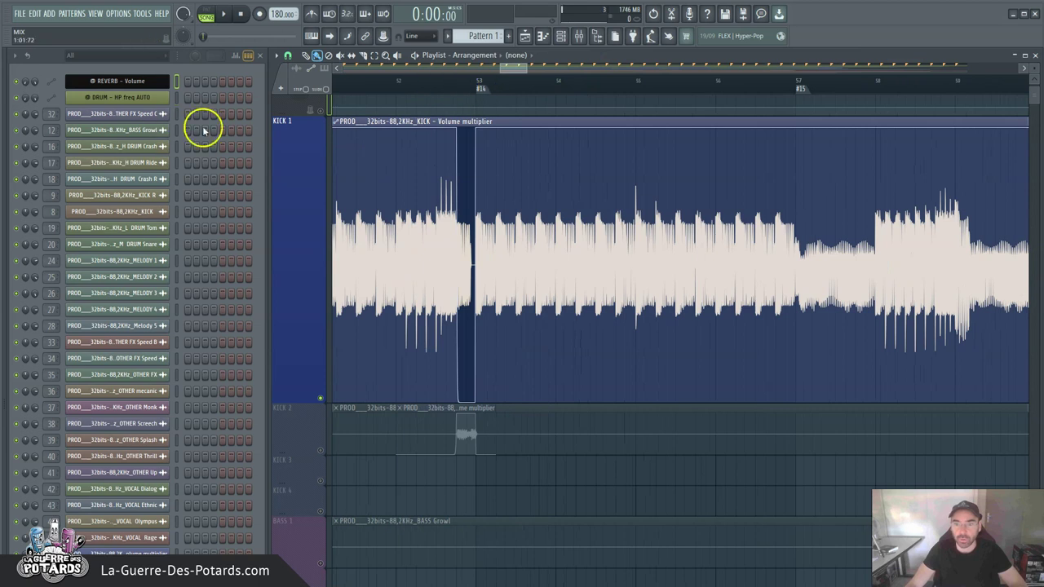
pyautogui.scroll(1, 458, 86)
pyautogui.scroll(2, 458, 87)
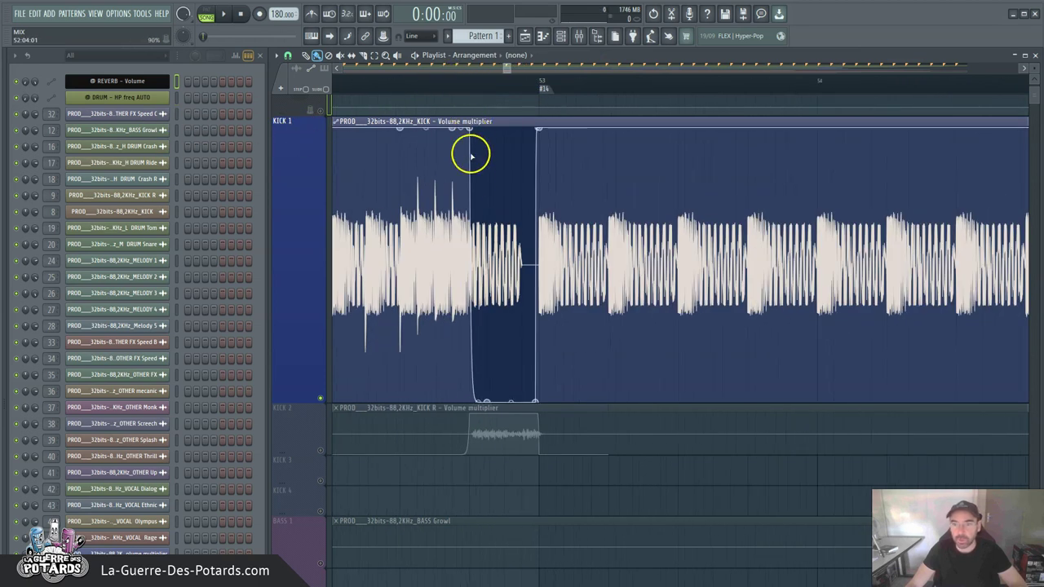
pyautogui.scroll(1, 482, 96)
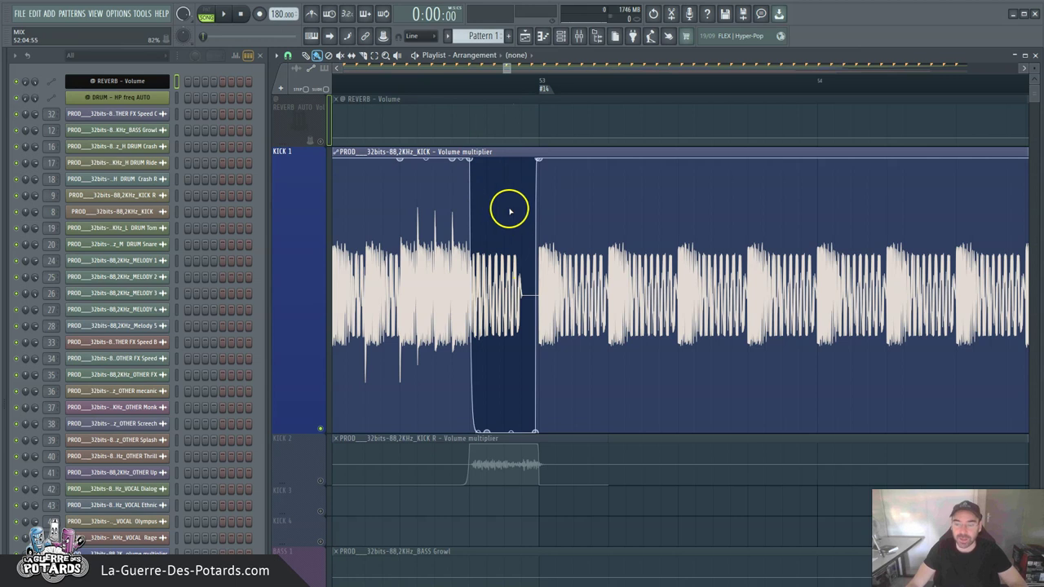
pyautogui.scroll(-3, 503, 171)
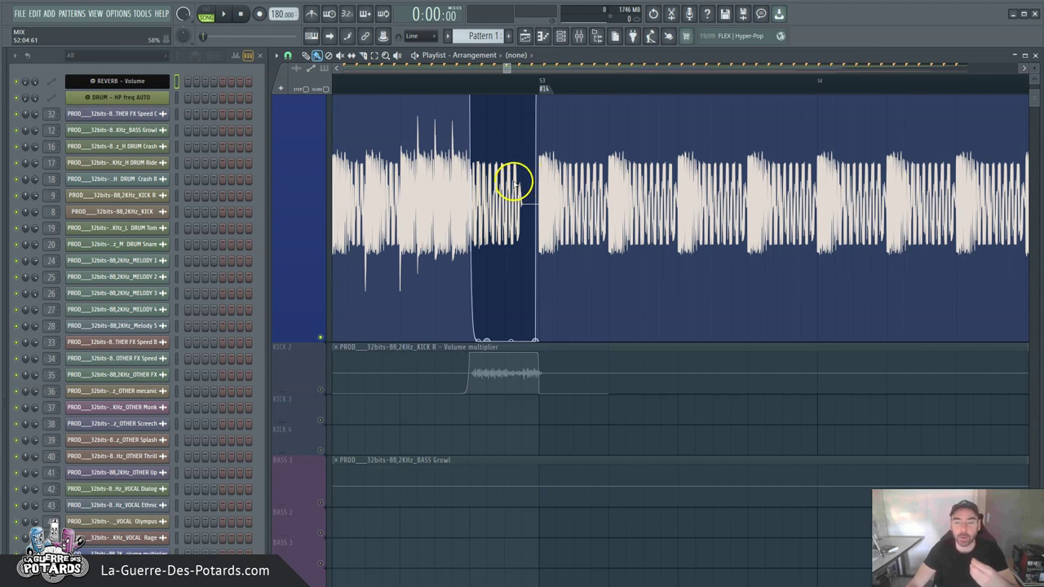
pyautogui.scroll(2, 494, 193)
pyautogui.scroll(-3, 601, 89)
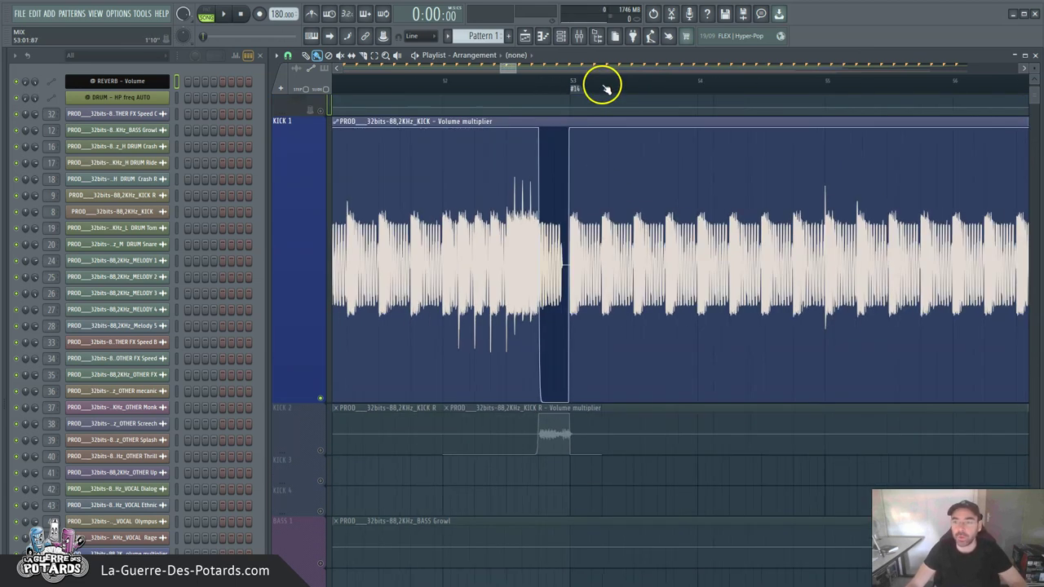
pyautogui.scroll(-2, 644, 89)
pyautogui.moveTo(517, 66); pyautogui.dragTo(652, 66)
pyautogui.scroll(-4, 671, 86)
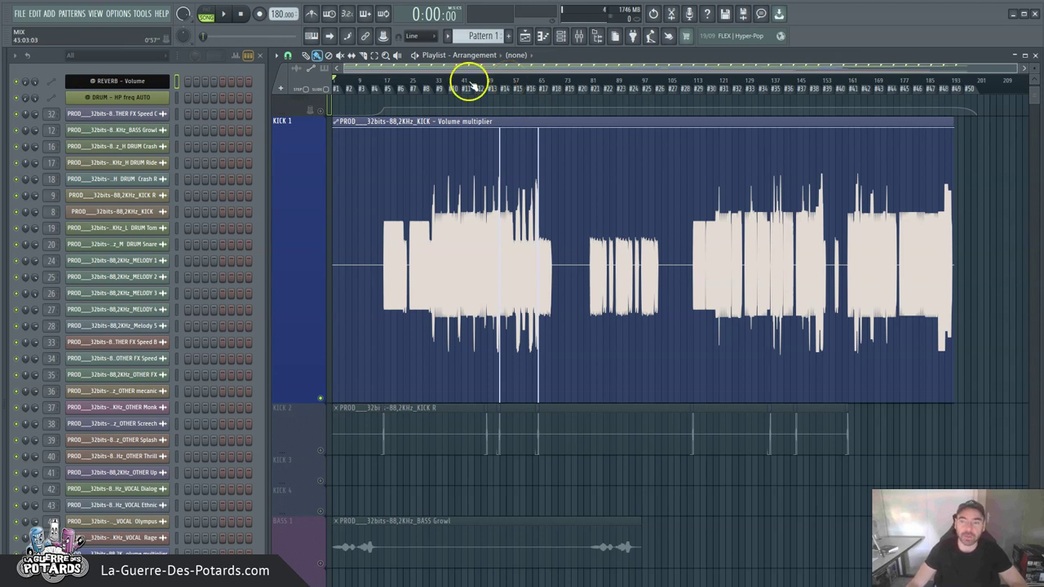
pyautogui.click(527, 86)
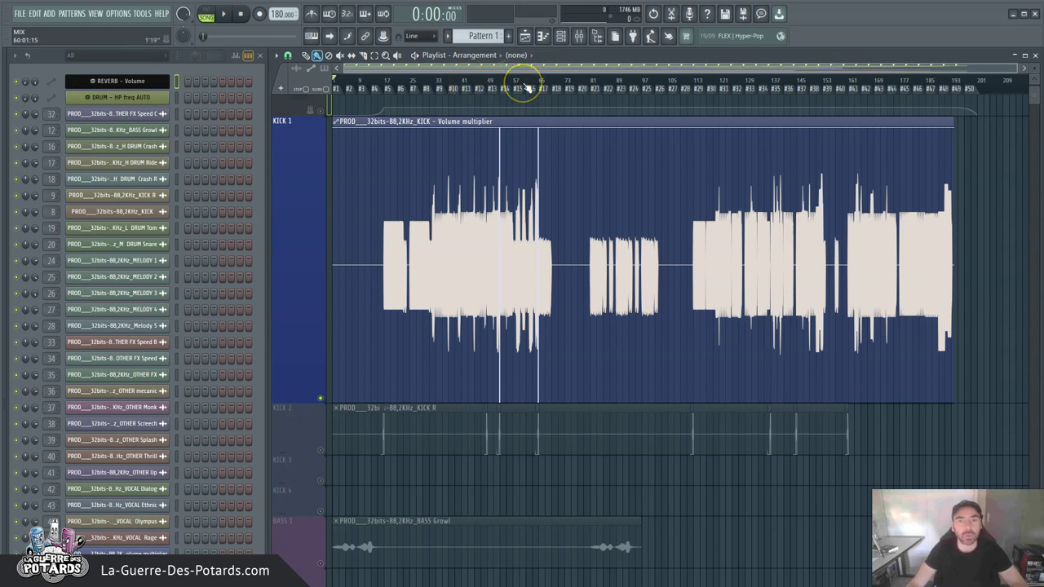
# - Examine the KICK 1 volume automation cut just before bar 53 up close again, alongside the surrounding kick waveform
pyautogui.moveTo(527, 87)
pyautogui.mouseDown()
pyautogui.moveTo(489, 88)
pyautogui.moveTo(507, 85)
pyautogui.mouseUp()
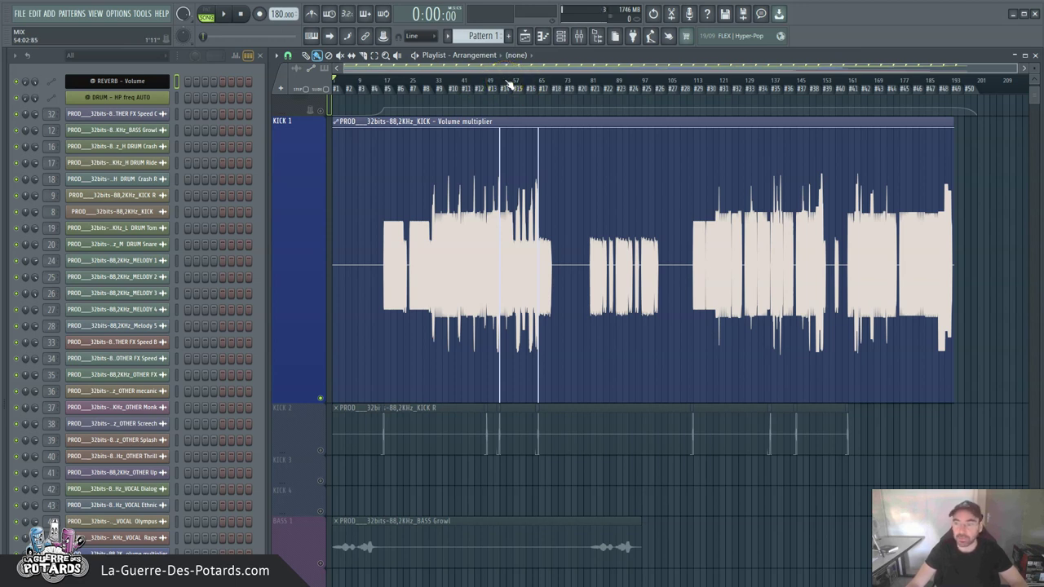
pyautogui.moveTo(517, 86); pyautogui.dragTo(500, 86)
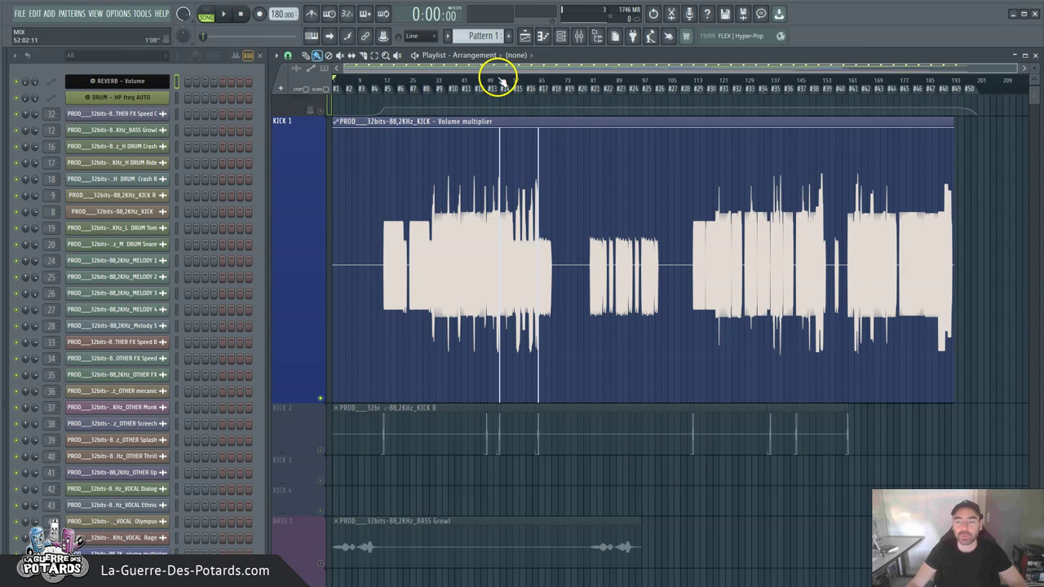
pyautogui.scroll(-3, 571, 296)
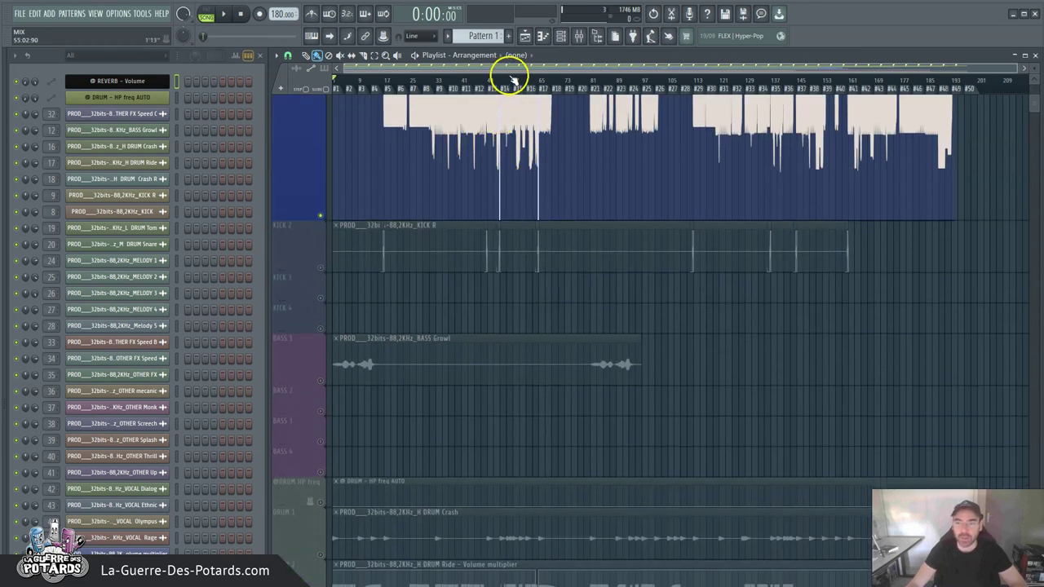
pyautogui.scroll(3, 511, 80)
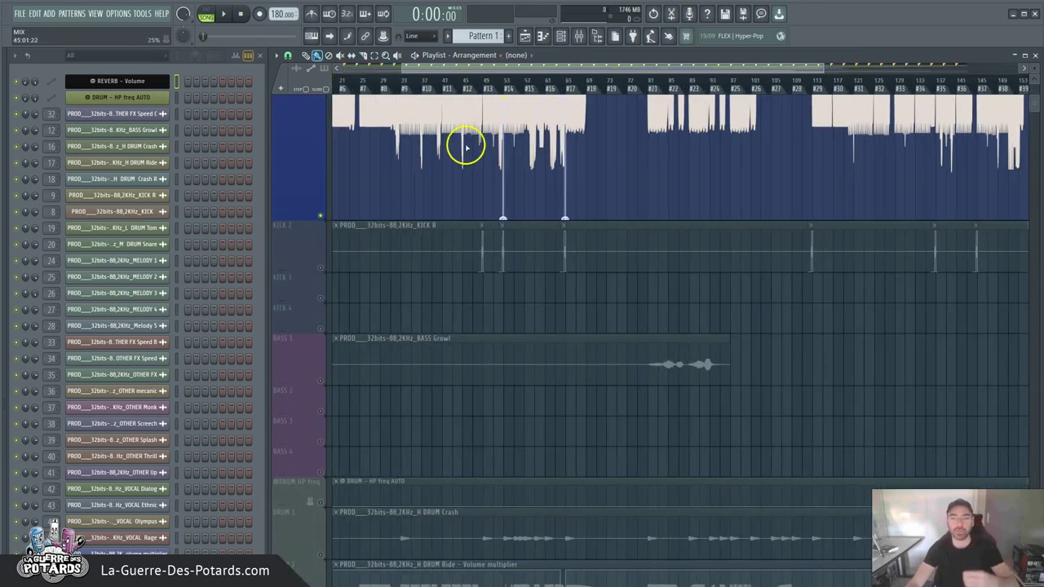
pyautogui.scroll(3, 473, 315)
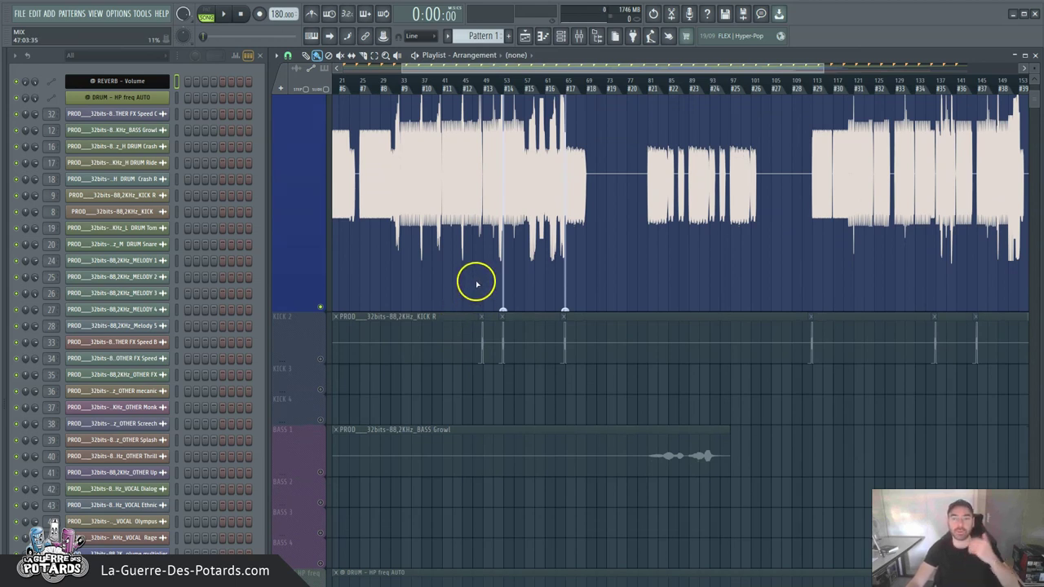
pyautogui.scroll(3, 495, 79)
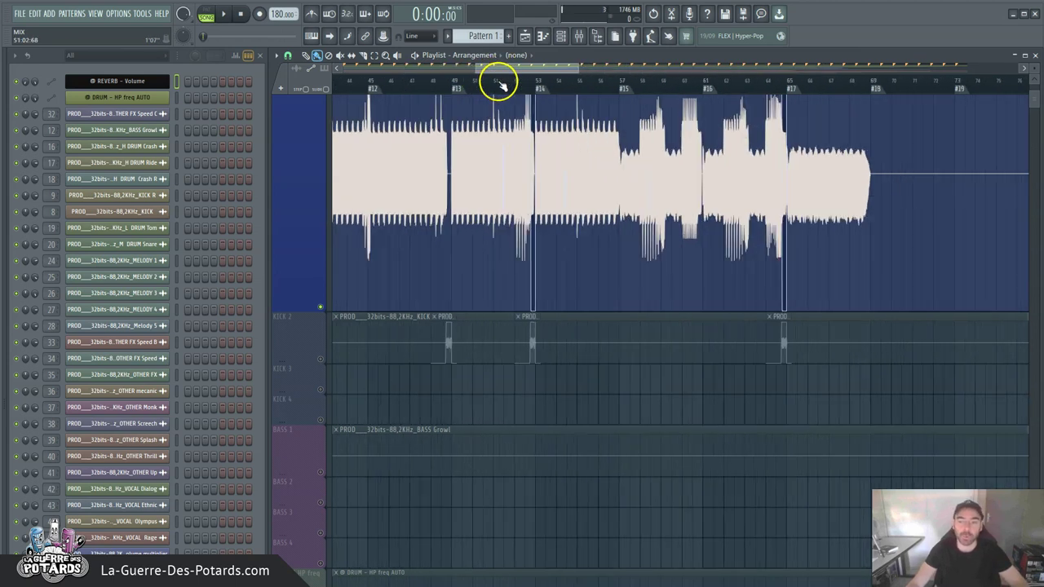
pyautogui.scroll(4, 571, 79)
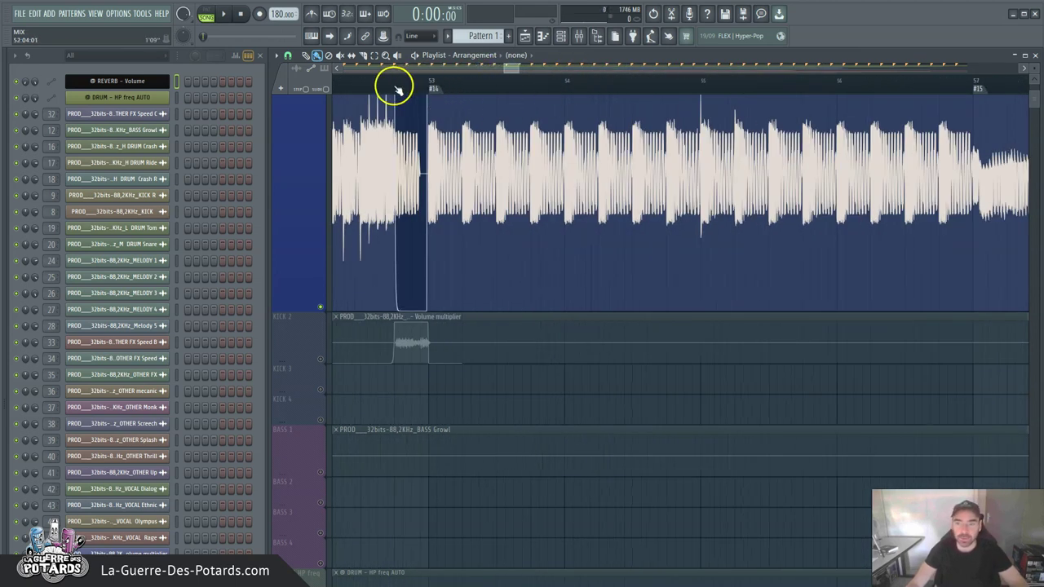
pyautogui.scroll(3, 383, 83)
pyautogui.scroll(3, 396, 275)
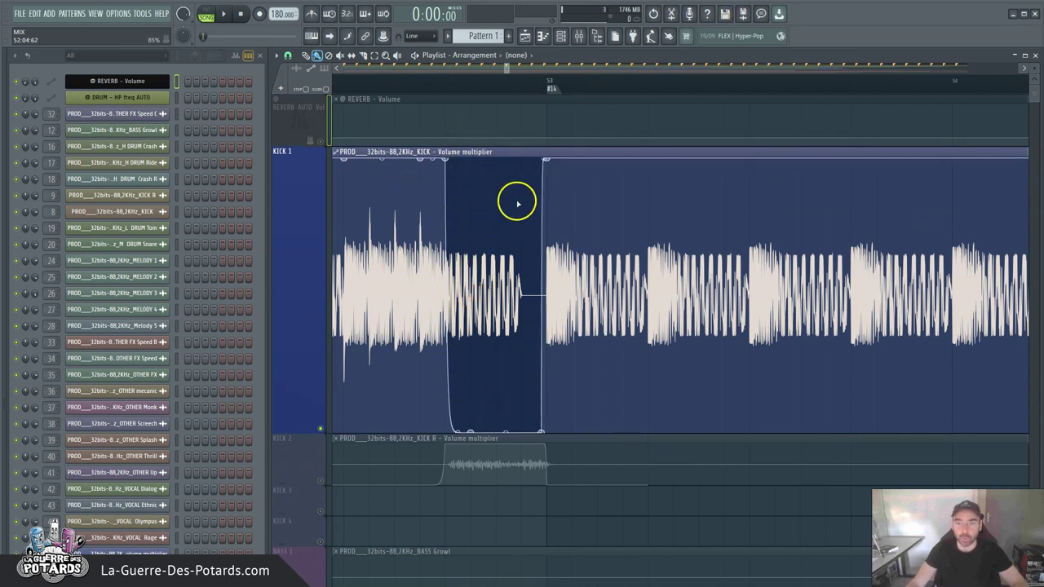
# - Unmute the KICK 2 track and increase its height to enlarge the KICK R waveform and volume curve
pyautogui.scroll(-1, 432, 274)
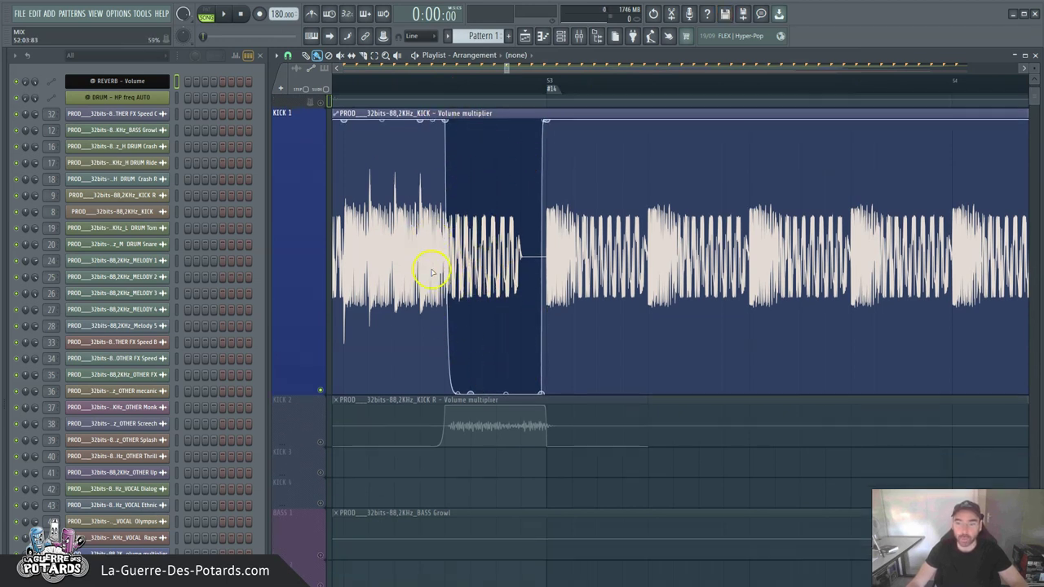
pyautogui.scroll(-2, 432, 273)
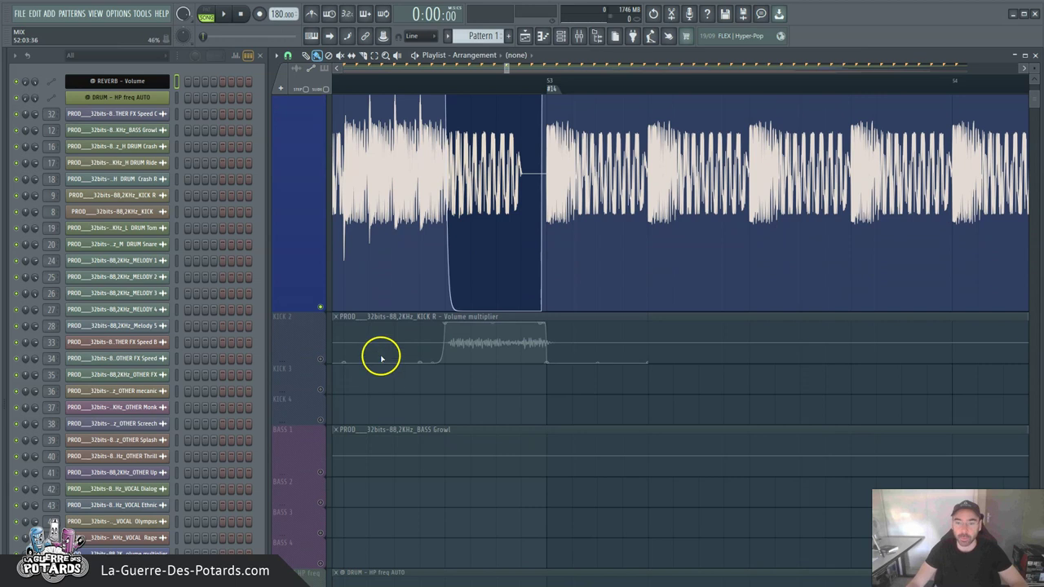
pyautogui.click(323, 359)
pyautogui.moveTo(310, 362); pyautogui.dragTo(318, 494)
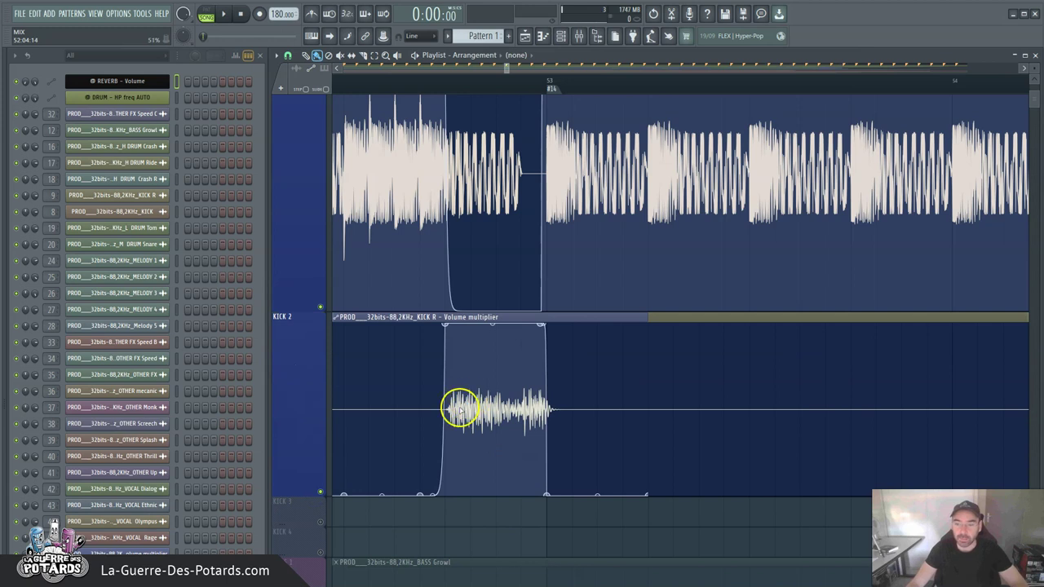
# - Compare the KICK 1 and KICK 2 volume curves and waveforms up close around bar 53, placing the playhead at bar 53
pyautogui.scroll(1, 496, 239)
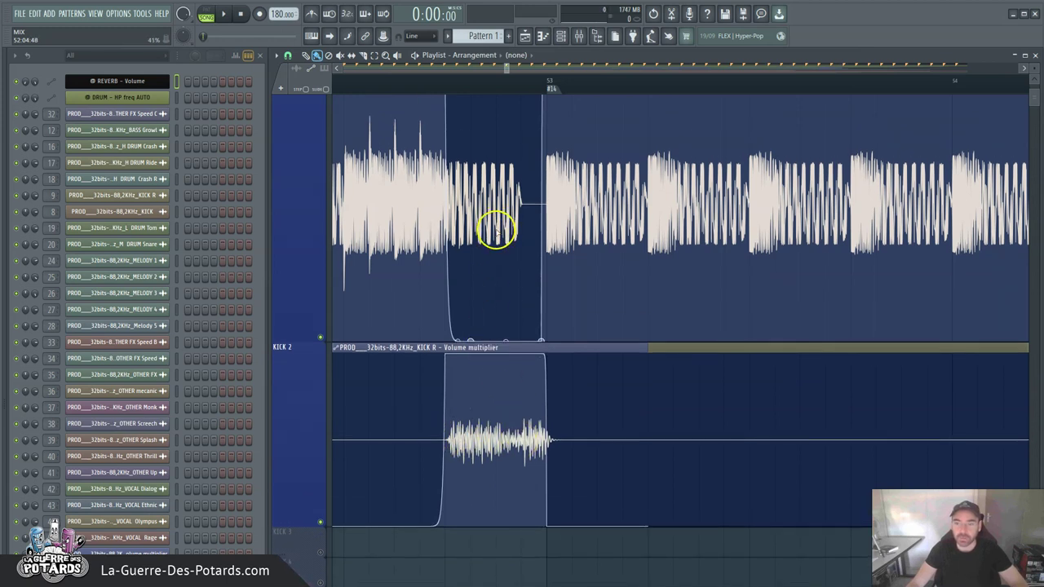
pyautogui.scroll(2, 451, 165)
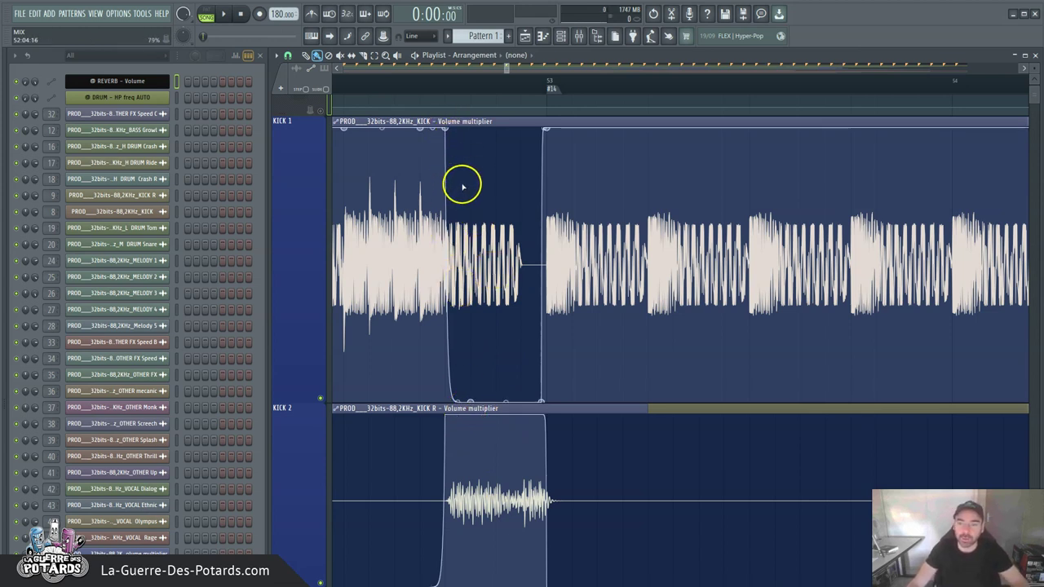
pyautogui.scroll(-2, 499, 432)
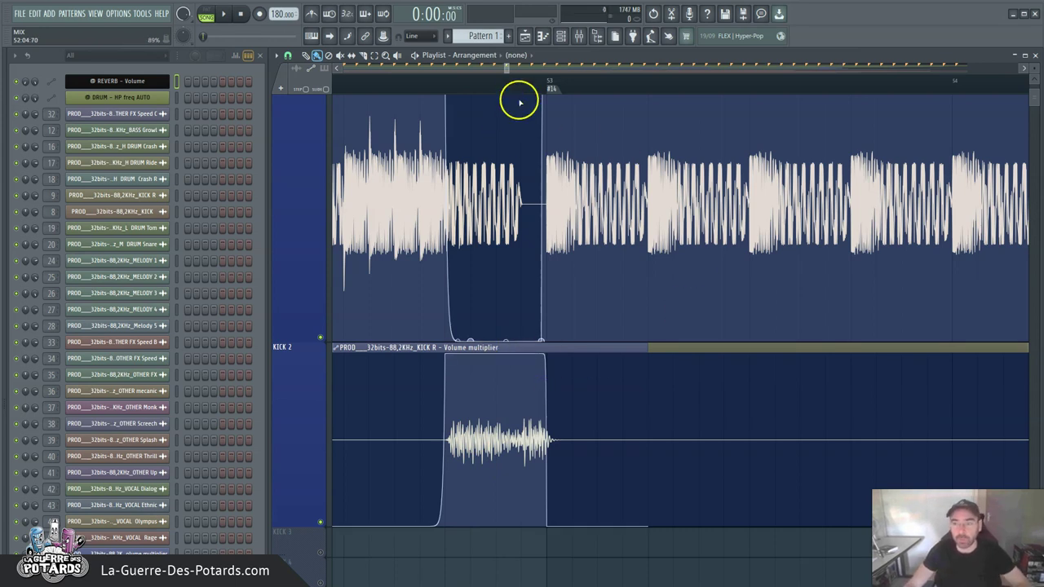
pyautogui.scroll(2, 499, 147)
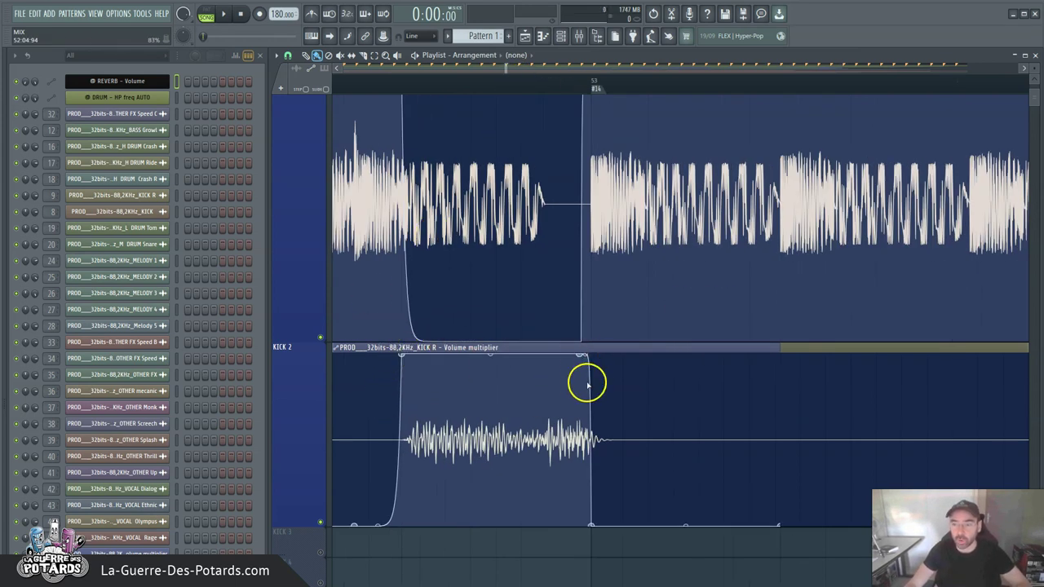
pyautogui.scroll(2, 571, 98)
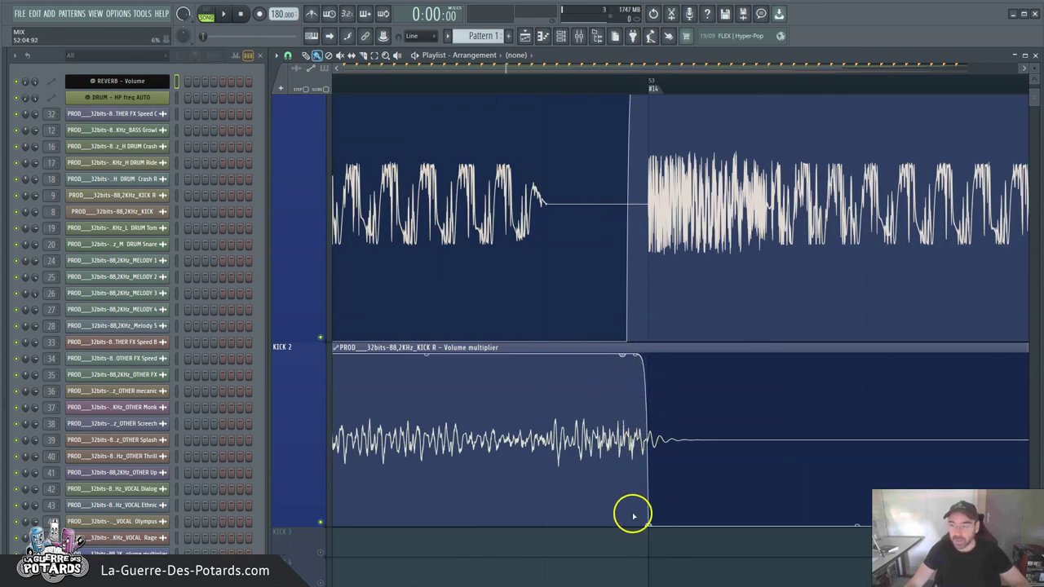
pyautogui.click(653, 81)
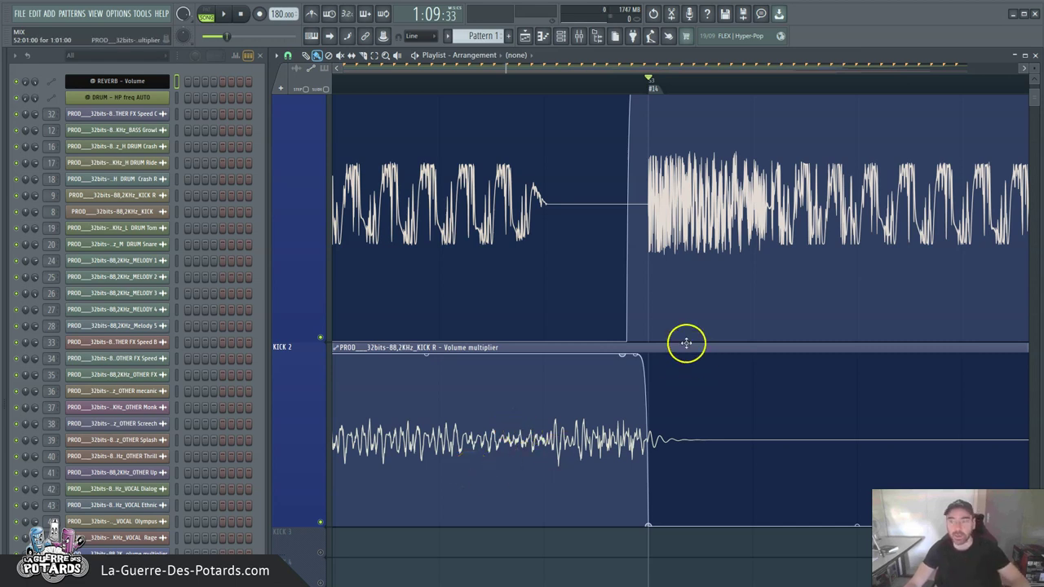
pyautogui.scroll(2, 555, 172)
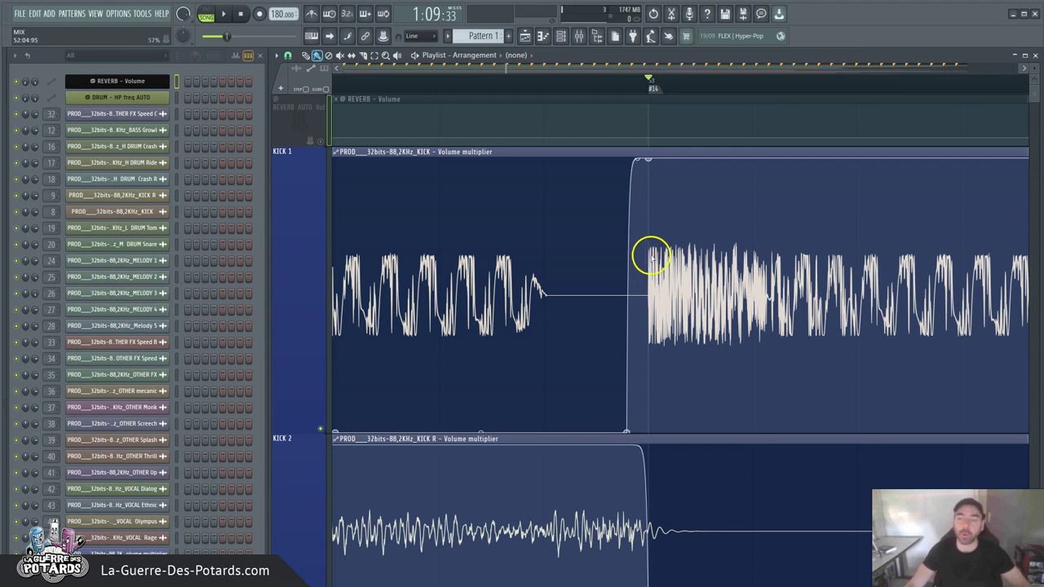
# - Review the KICK R hits and their volume automation on KICK 2 against the KICK 1 waveform across the arrangement
pyautogui.scroll(-3, 524, 397)
pyautogui.moveTo(545, 89); pyautogui.dragTo(503, 98)
pyautogui.scroll(-3, 554, 97)
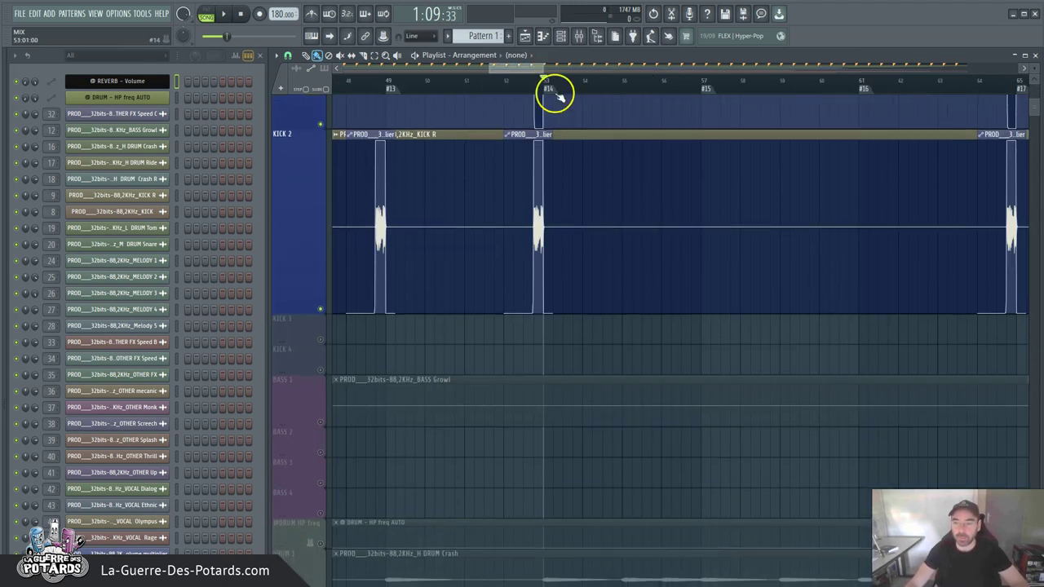
pyautogui.scroll(2, 501, 93)
pyautogui.scroll(-3, 533, 88)
pyautogui.scroll(-5, 543, 87)
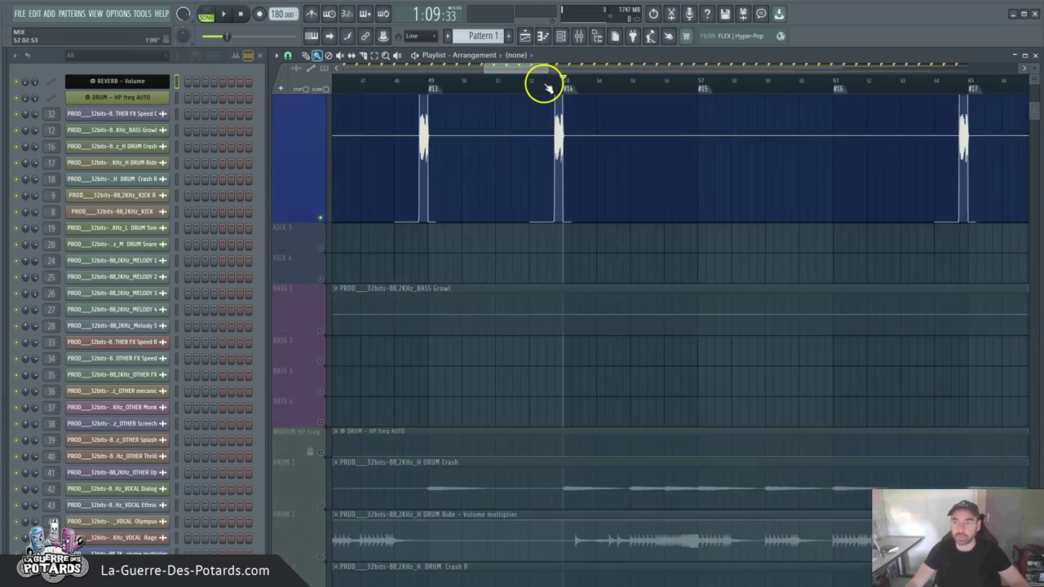
pyautogui.scroll(4, 547, 263)
pyautogui.scroll(-5, 567, 244)
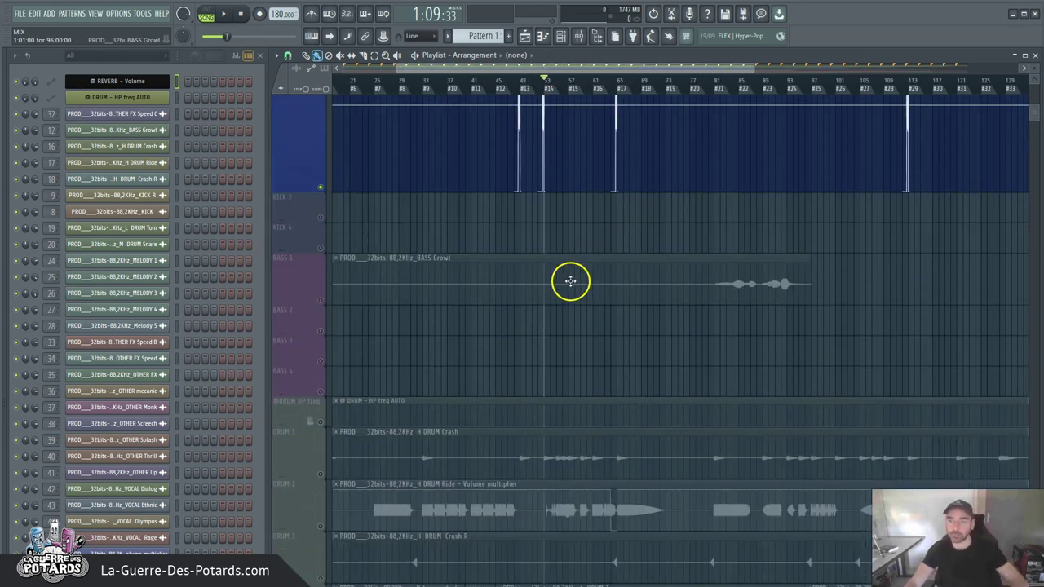
pyautogui.scroll(4, 480, 294)
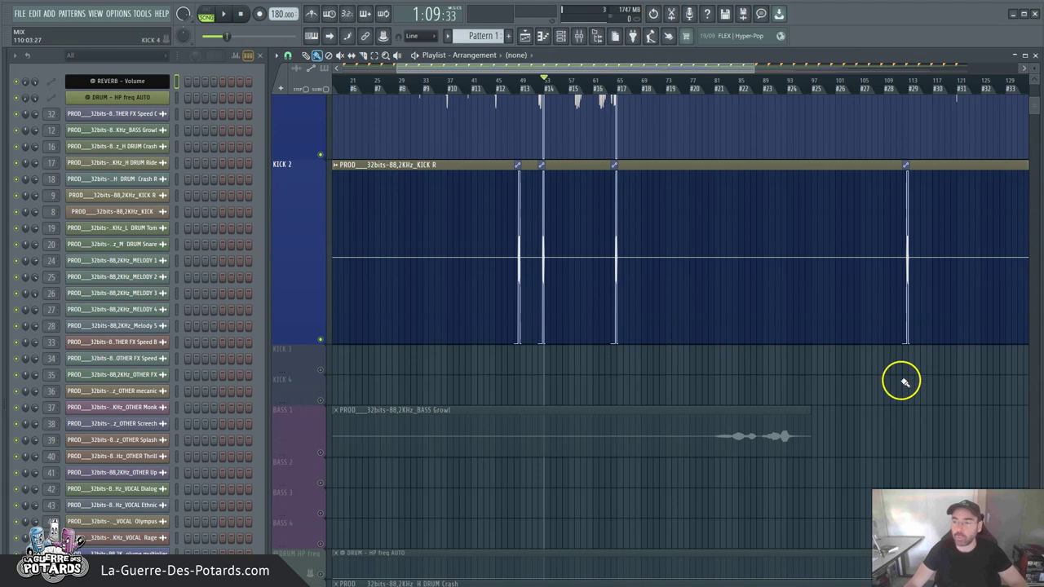
pyautogui.scroll(4, 493, 375)
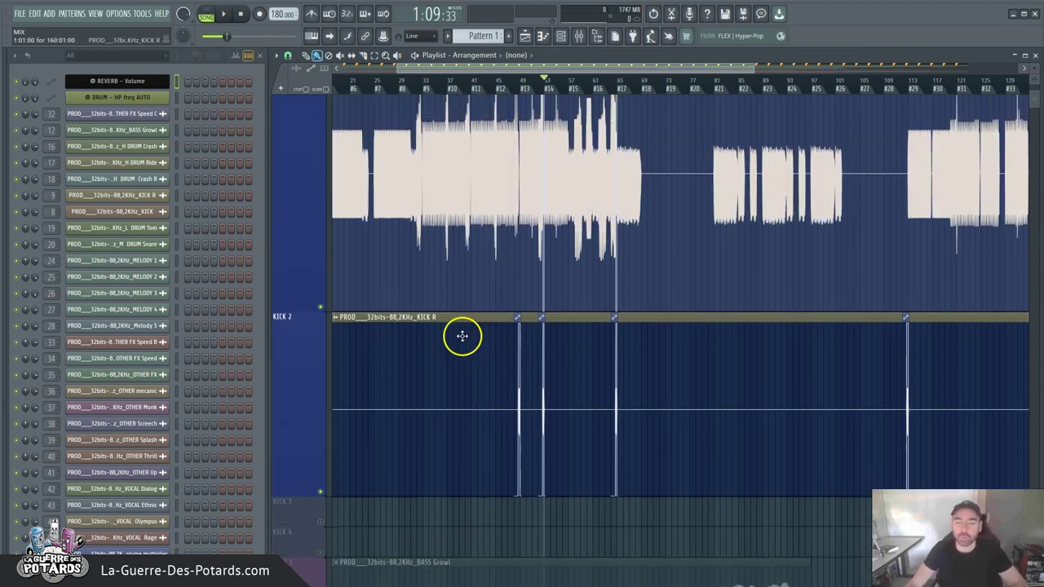
pyautogui.scroll(3, 462, 335)
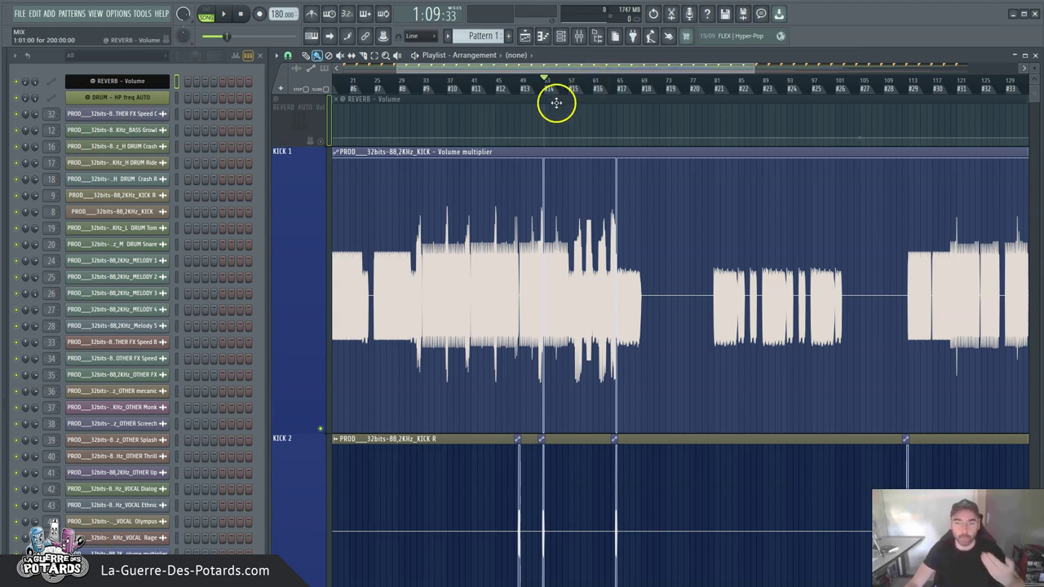
pyautogui.scroll(-5, 422, 155)
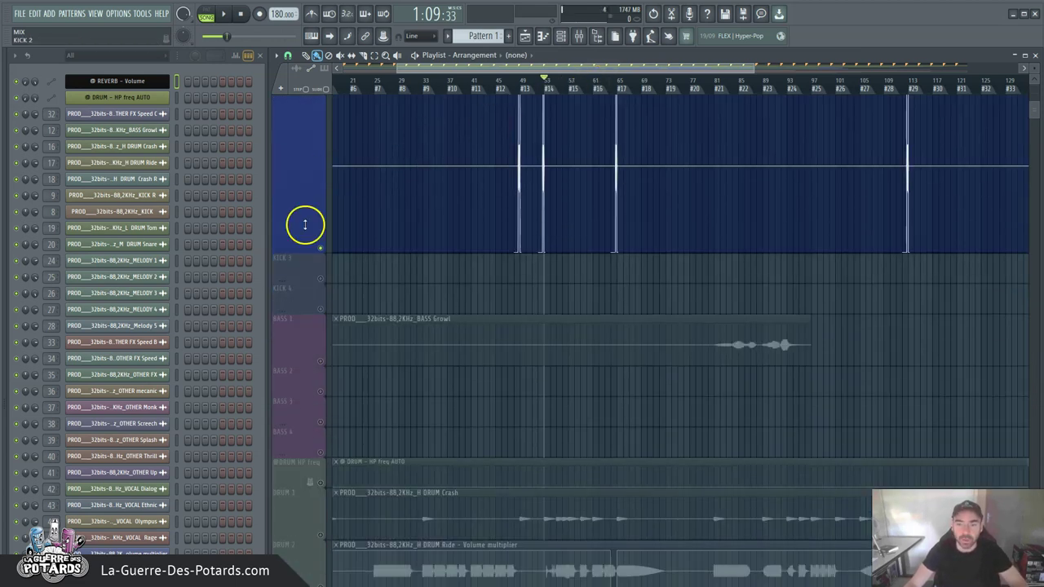
pyautogui.scroll(-4, 565, 84)
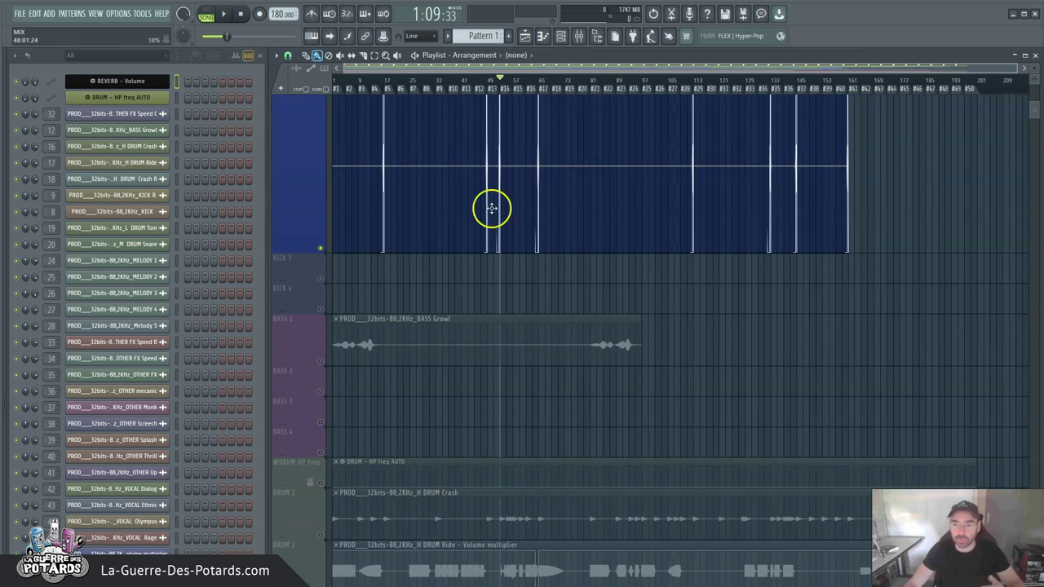
# - Unmute the BASS 1 track containing the BASS Growl clip so it is active alongside the kick tracks
pyautogui.scroll(-3, 347, 193)
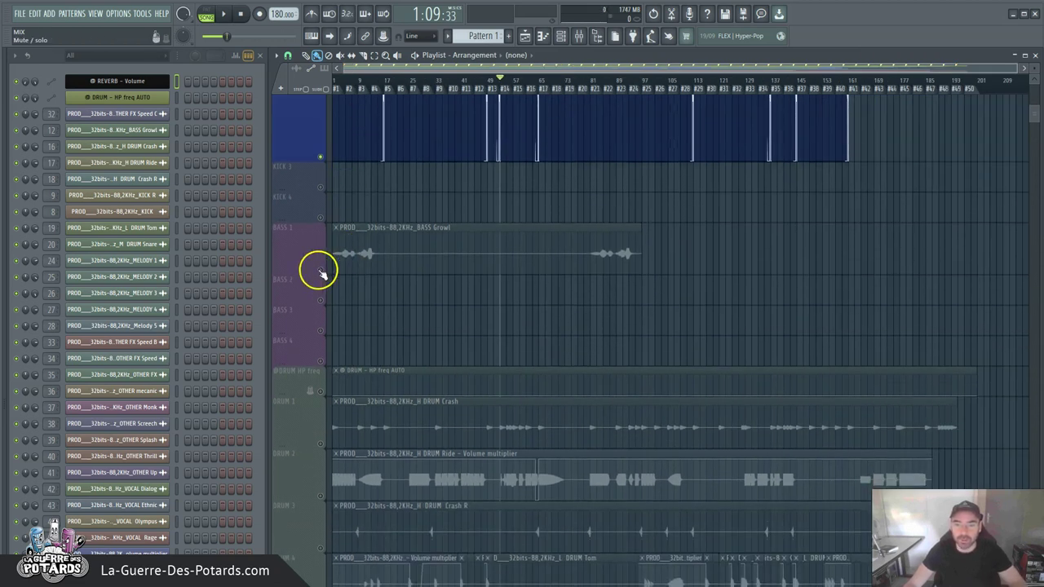
pyautogui.scroll(4, 319, 268)
pyautogui.scroll(4, 390, 260)
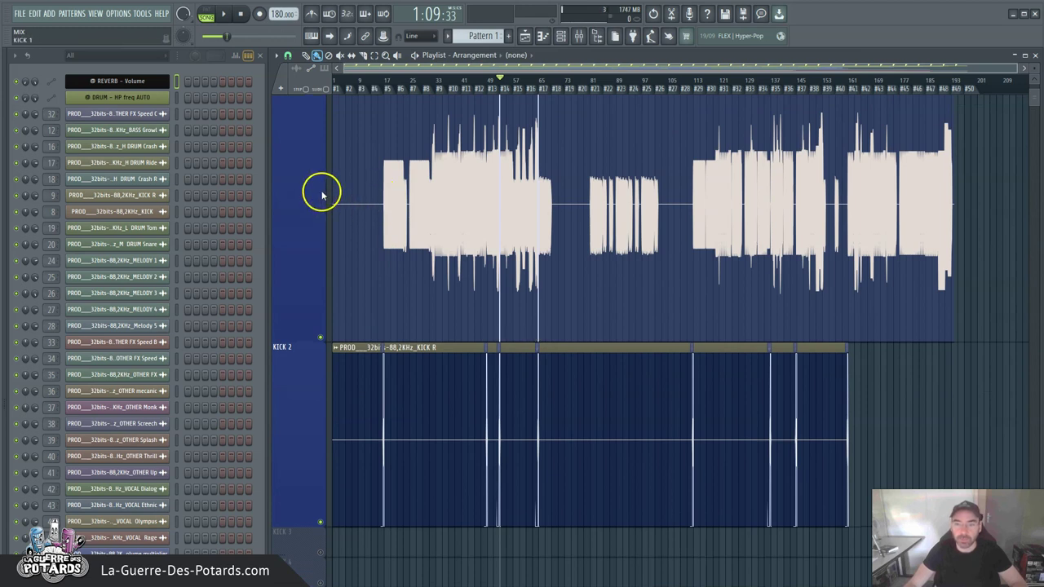
pyautogui.scroll(-3, 373, 205)
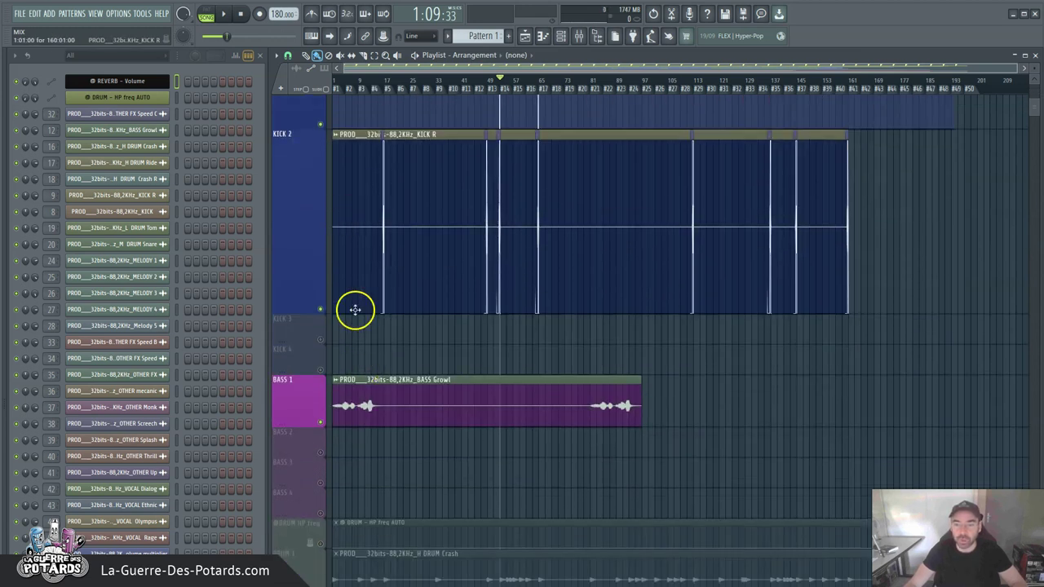
# - Place the playhead at bar 8 and compare the opening BASS Growl sounds with the kick tracks
pyautogui.click(355, 81)
pyautogui.scroll(-3, 356, 225)
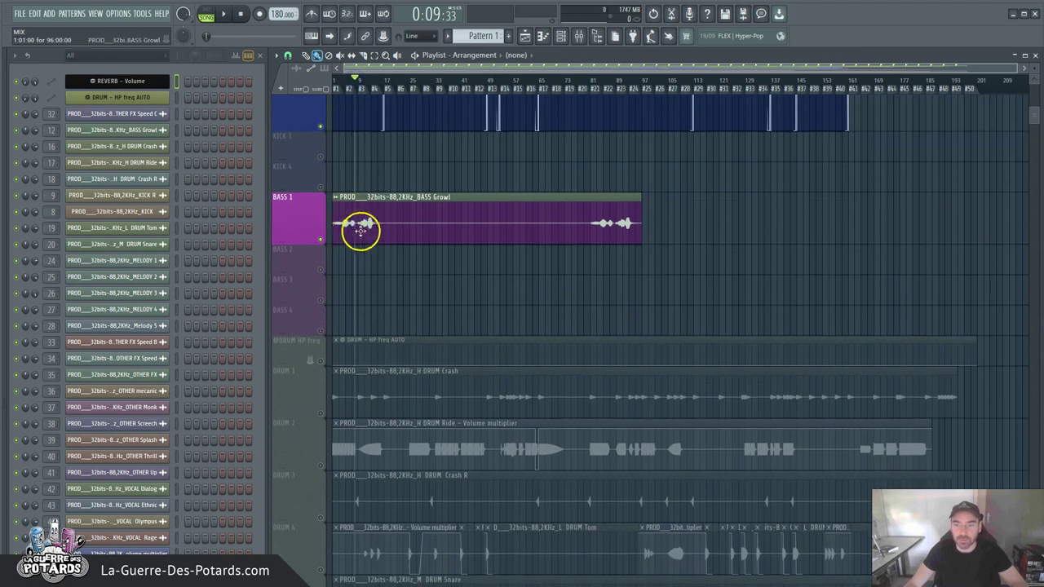
pyautogui.scroll(3, 459, 207)
pyautogui.scroll(3, 629, 239)
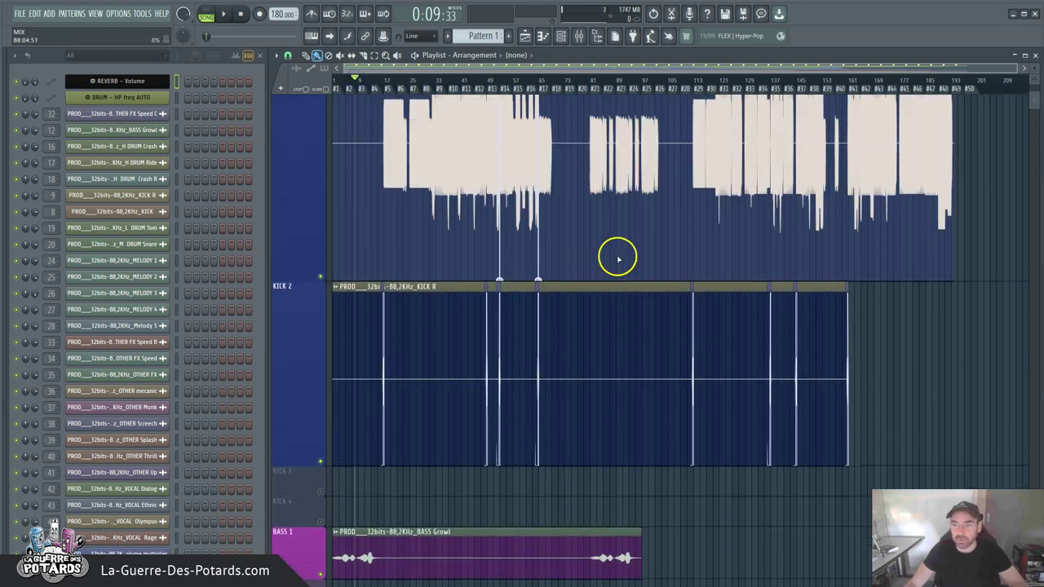
pyautogui.scroll(2, 615, 369)
# - Place the playhead at bar 81 and compare the second BASS Growl passage with the KICK 1 section starting there
pyautogui.click(595, 78)
pyautogui.scroll(2, 587, 198)
pyautogui.scroll(2, 599, 284)
pyautogui.scroll(-2, 601, 424)
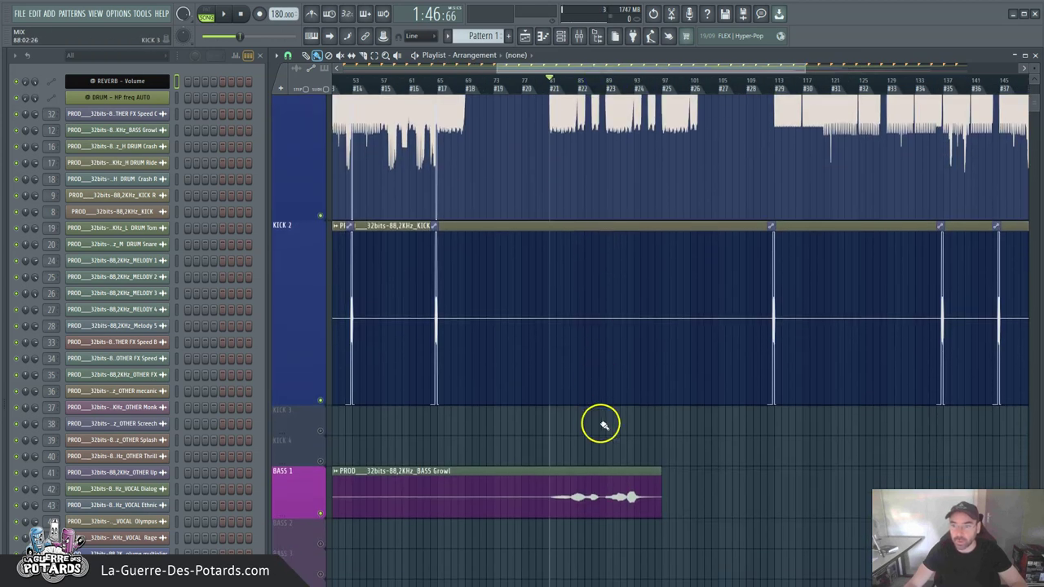
pyautogui.scroll(3, 606, 440)
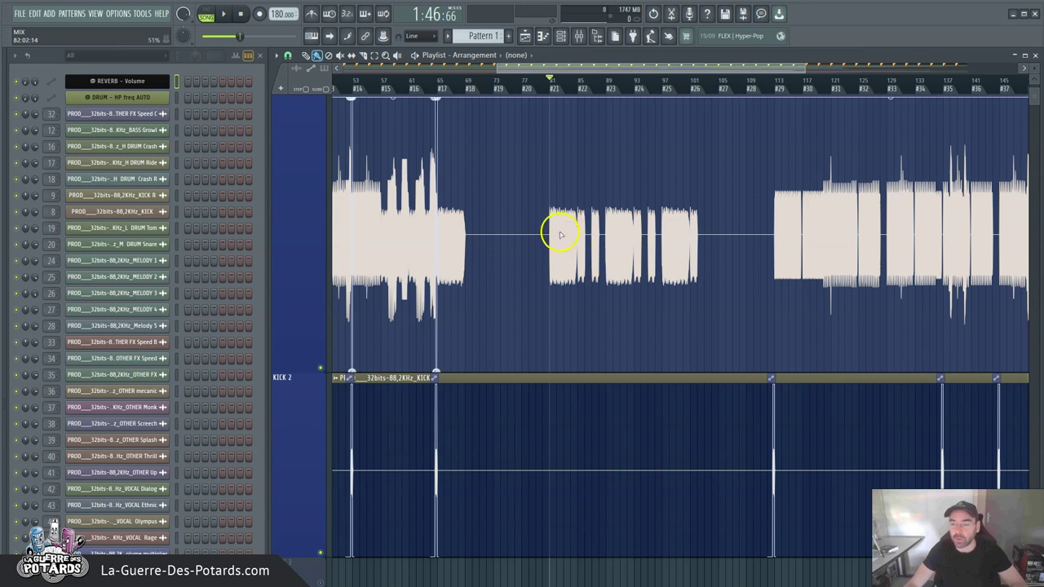
pyautogui.scroll(-4, 584, 333)
pyautogui.scroll(-2, 591, 443)
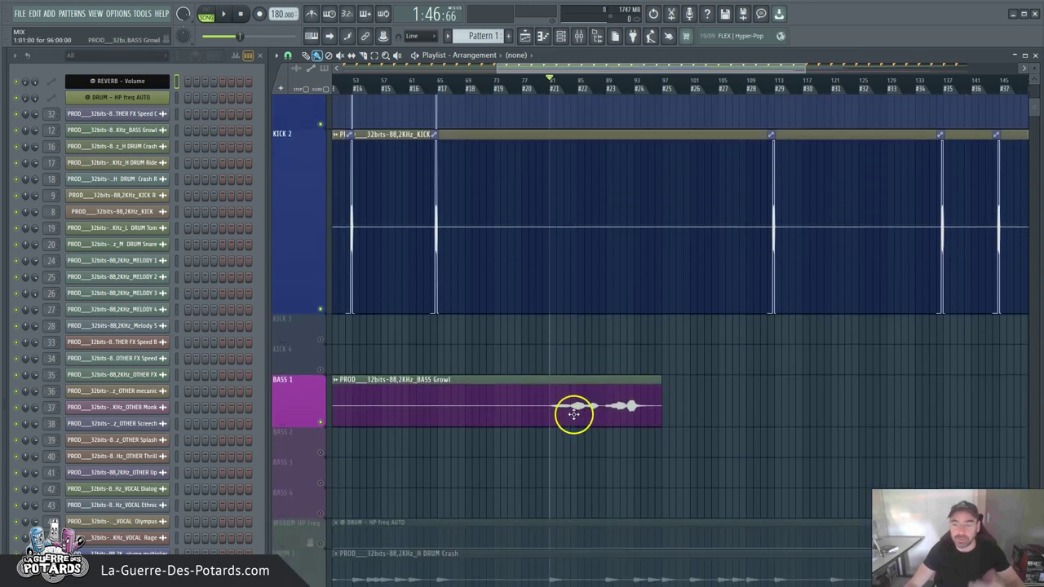
pyautogui.scroll(-4, 589, 326)
pyautogui.scroll(-3, 462, 85)
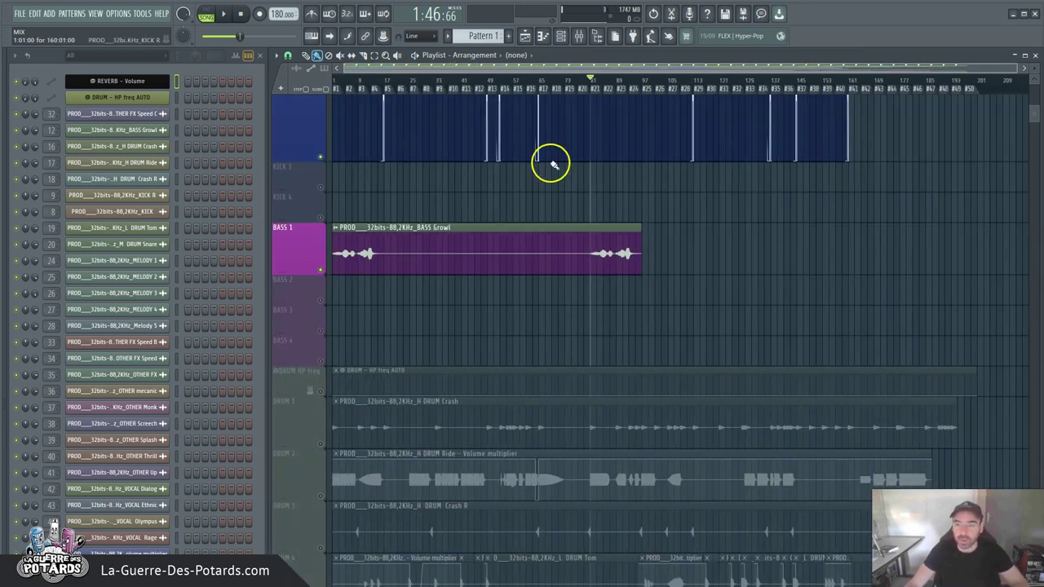
# - Unmute the DRUM 1 through DRUM 5 tracks holding the Crash, Ride, Crash R, Tom and Snare clips
pyautogui.scroll(-3, 487, 150)
pyautogui.scroll(8, 505, 205)
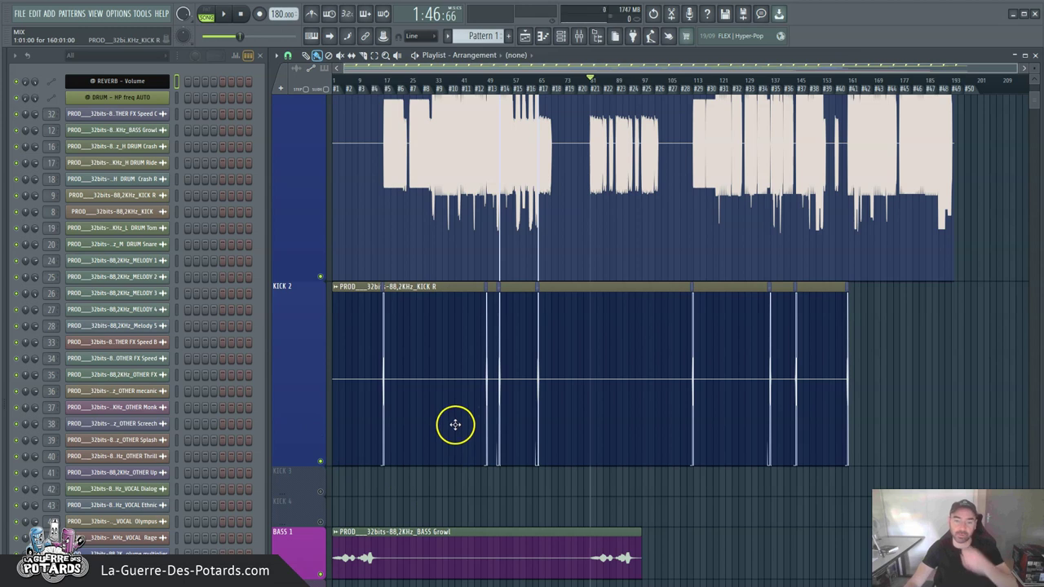
pyautogui.scroll(-8, 498, 297)
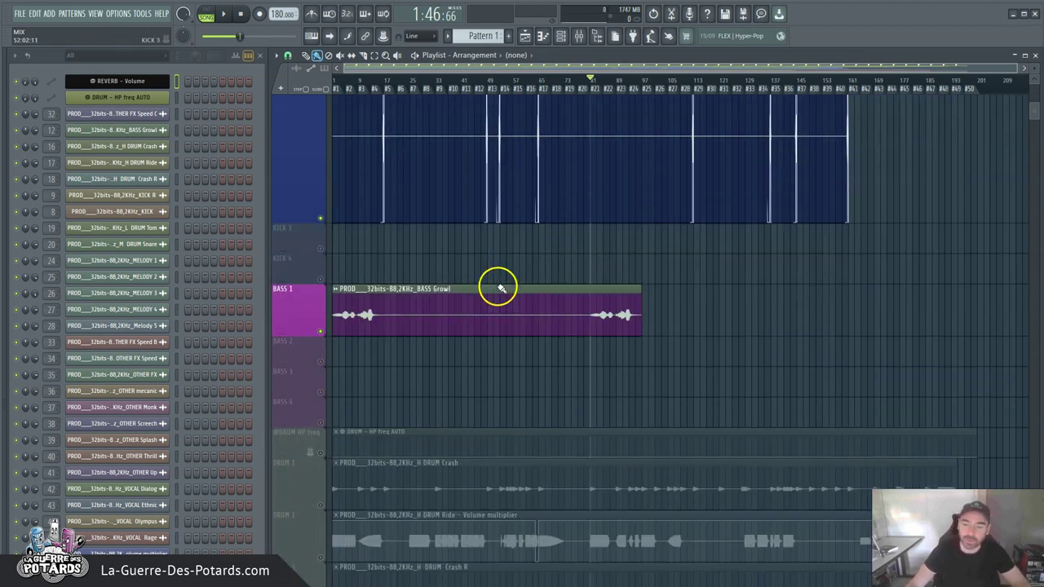
pyautogui.scroll(-2, 410, 179)
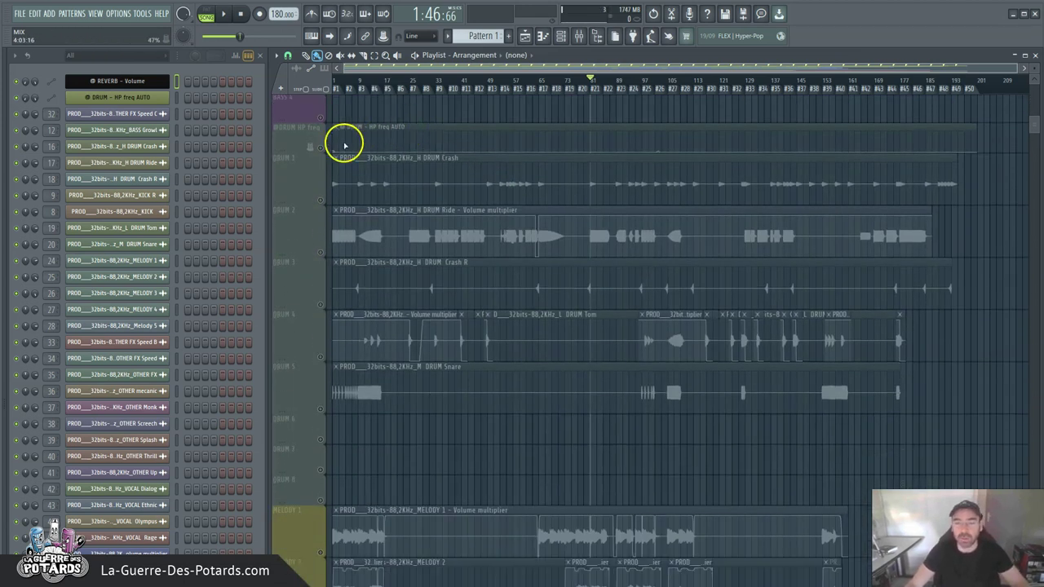
pyautogui.click(320, 202)
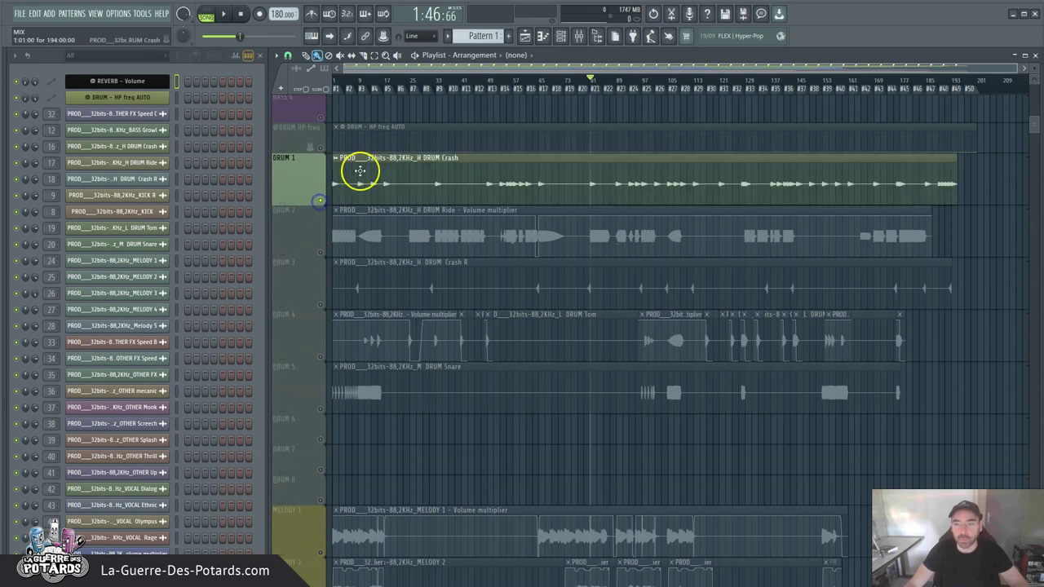
pyautogui.click(321, 253)
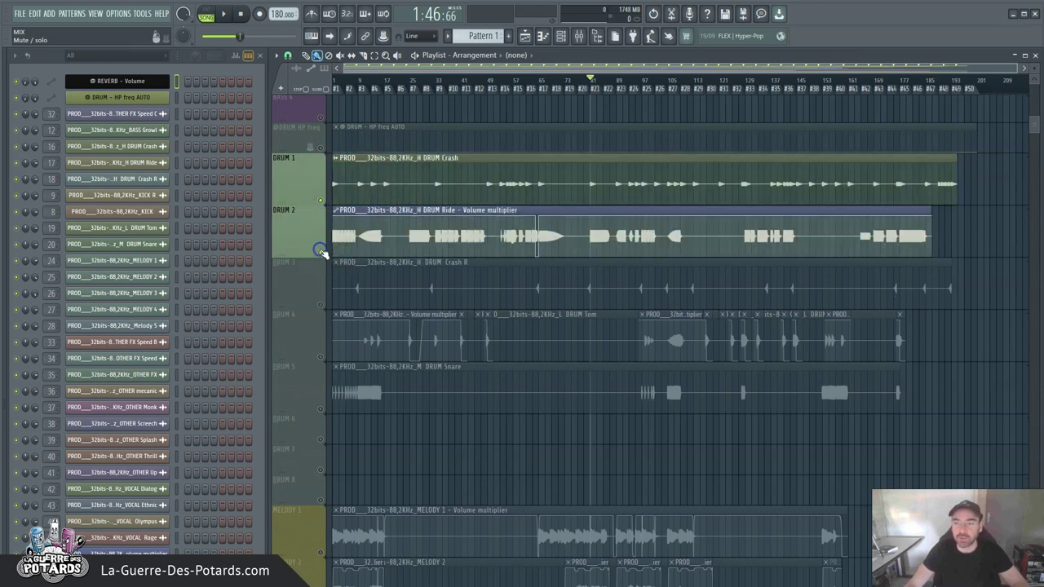
pyautogui.click(320, 306)
pyautogui.click(319, 356)
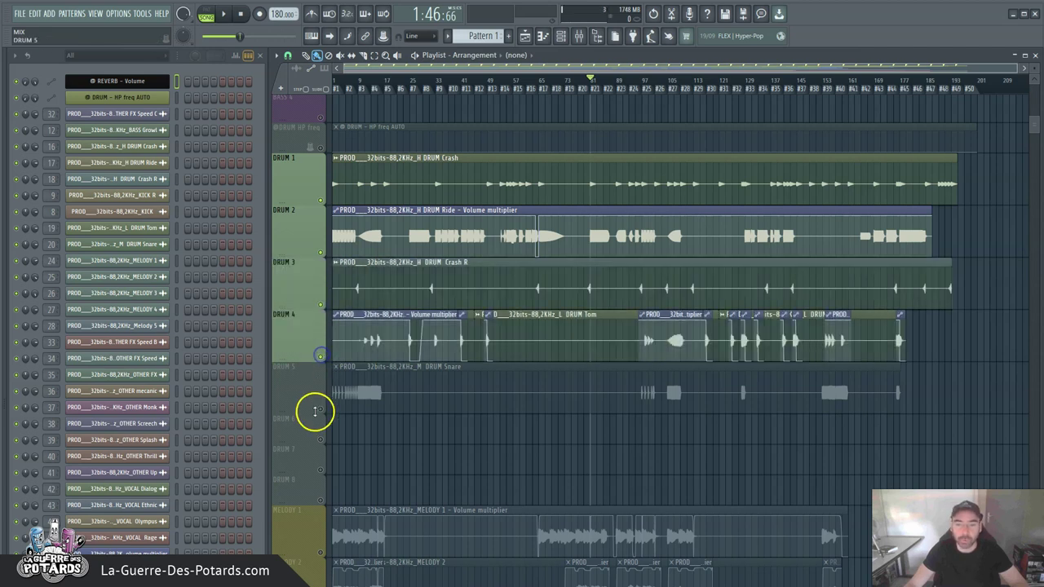
pyautogui.click(321, 409)
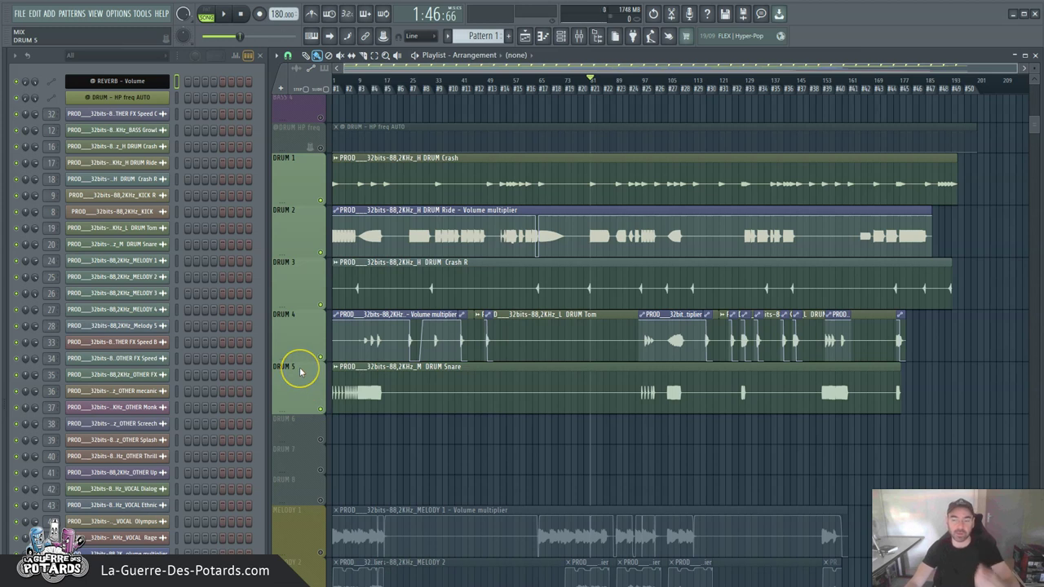
# - Enlarge the DRUM 4 track's height to show the DRUM Tom waveform and its volume automation just before bar 129
pyautogui.click(429, 102)
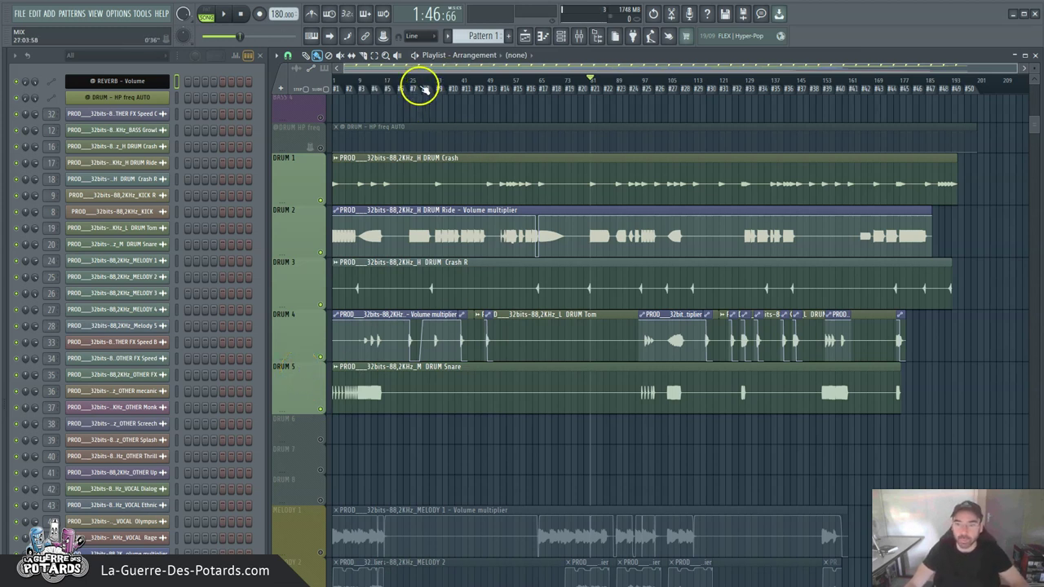
pyautogui.moveTo(401, 86); pyautogui.dragTo(797, 85)
pyautogui.moveTo(573, 89); pyautogui.dragTo(508, 318)
pyautogui.moveTo(443, 99); pyautogui.dragTo(456, 86)
pyautogui.moveTo(483, 334)
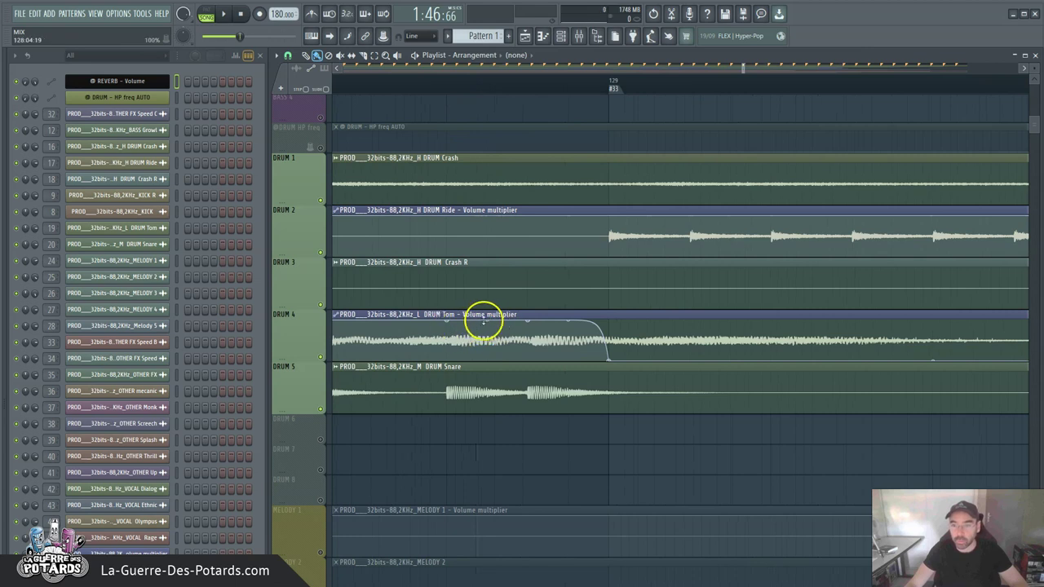
pyautogui.moveTo(310, 359); pyautogui.dragTo(309, 471)
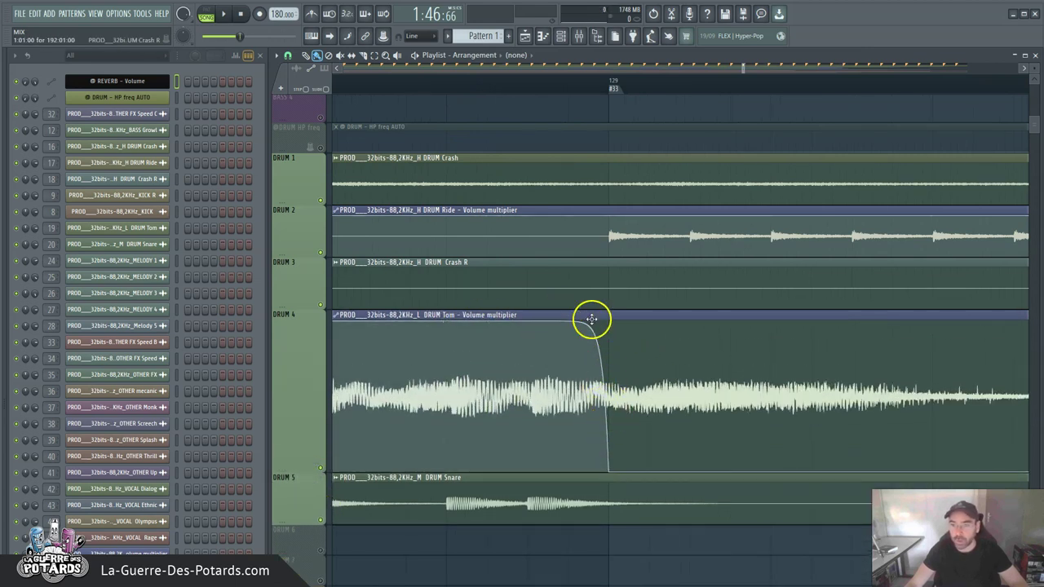
# - Place the playhead at bar 129 and compare the DRUM Tom volume cut with the DRUM Ride entry there
pyautogui.click(613, 82)
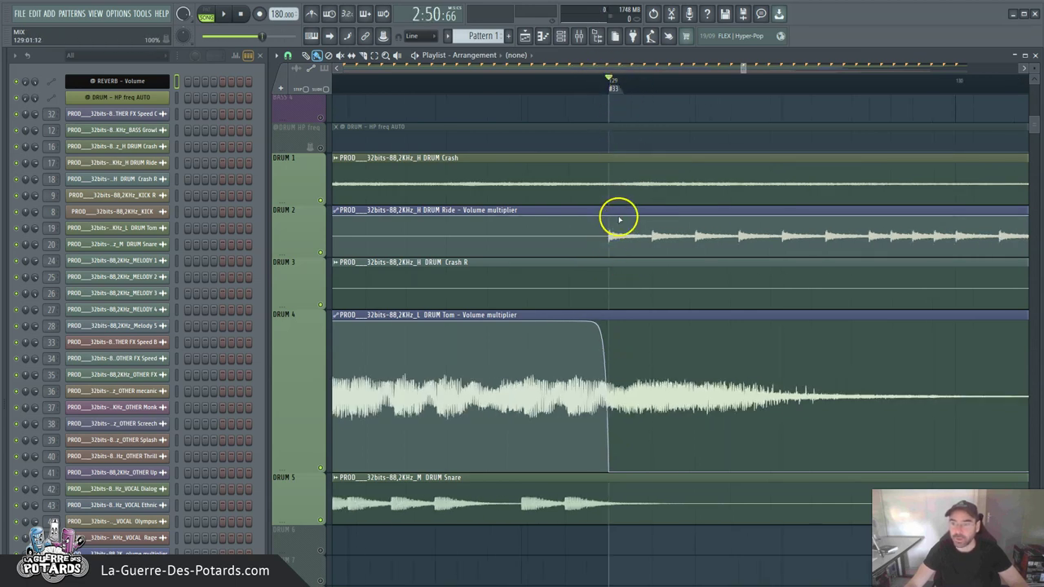
pyautogui.scroll(-3, 621, 244)
pyautogui.scroll(4, 620, 269)
pyautogui.scroll(-3, 641, 88)
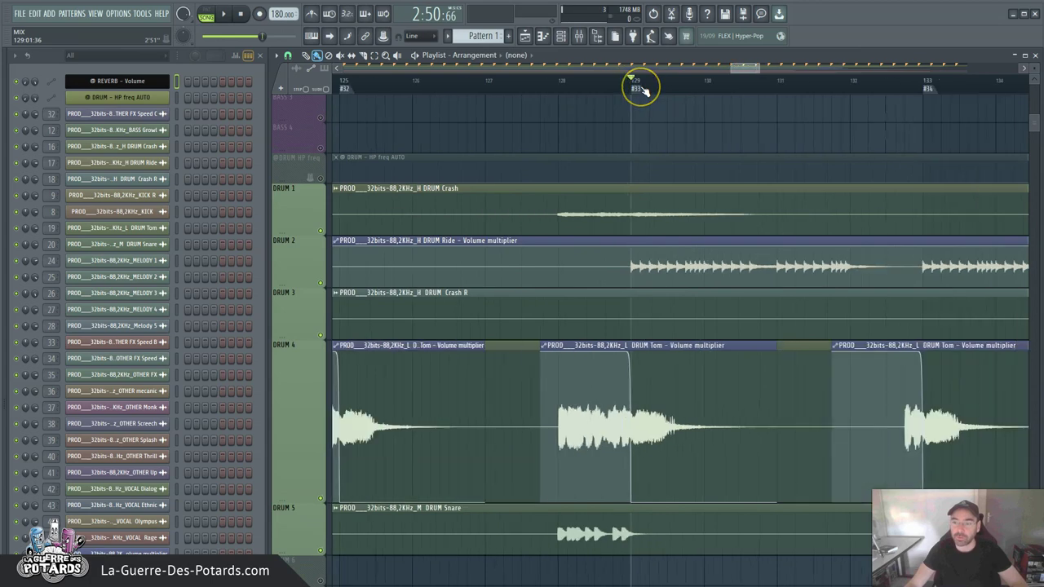
# - Examine how the drum hits and the DRUM Tom volume automation are placed against the kick and bass tracks across the arrangement
pyautogui.scroll(-4, 641, 88)
pyautogui.scroll(-6, 571, 122)
pyautogui.scroll(-2, 414, 182)
pyautogui.scroll(6, 419, 204)
pyautogui.scroll(-3, 457, 204)
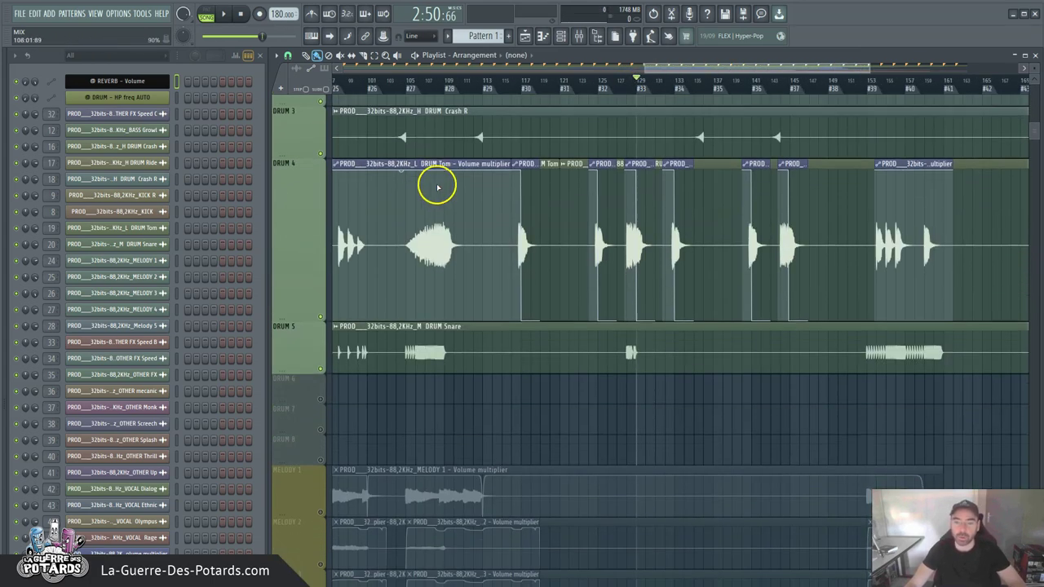
pyautogui.scroll(-3, 428, 190)
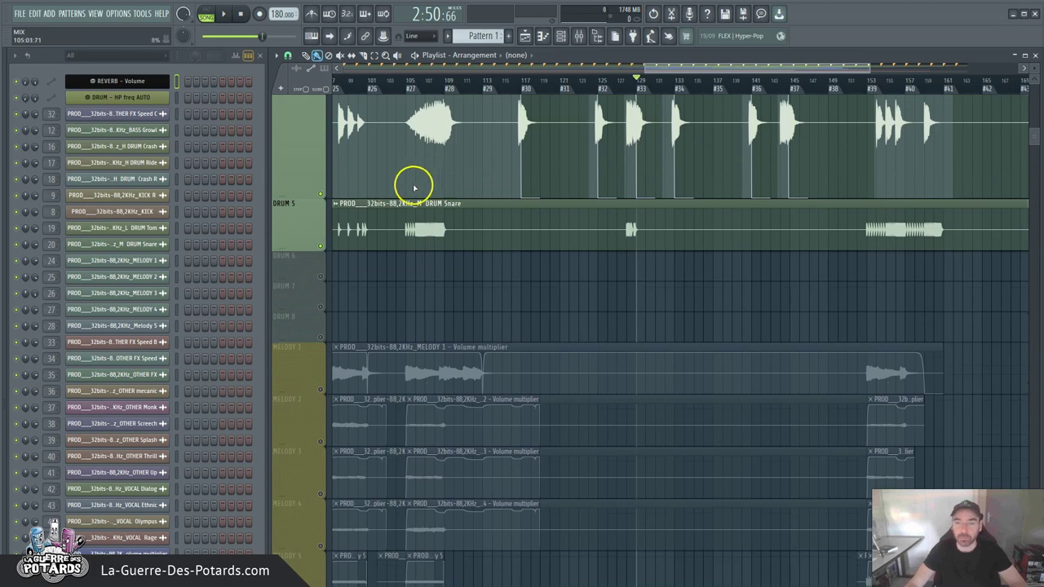
pyautogui.scroll(10, 404, 200)
pyautogui.scroll(-8, 393, 236)
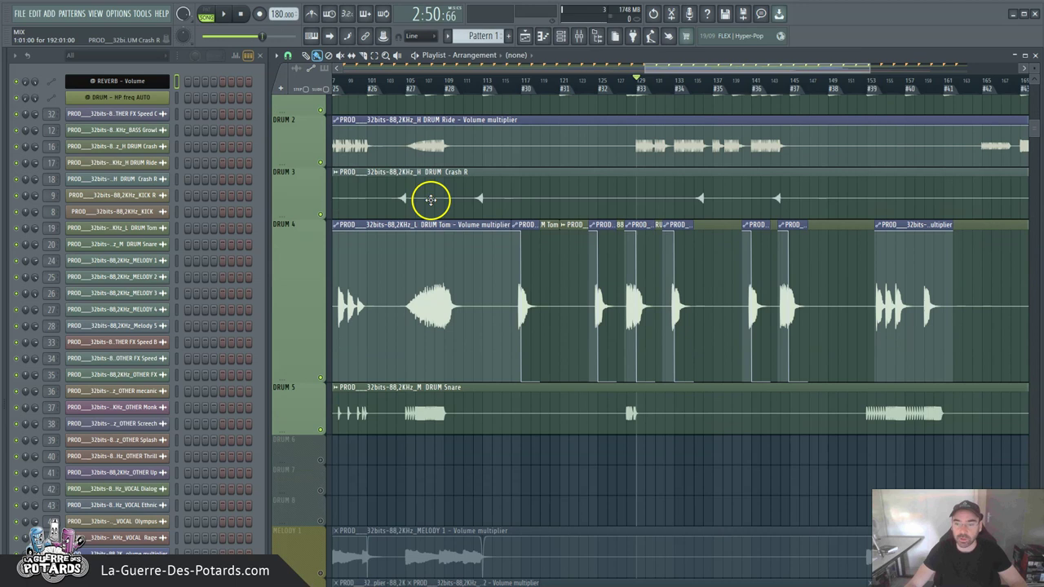
pyautogui.scroll(8, 431, 200)
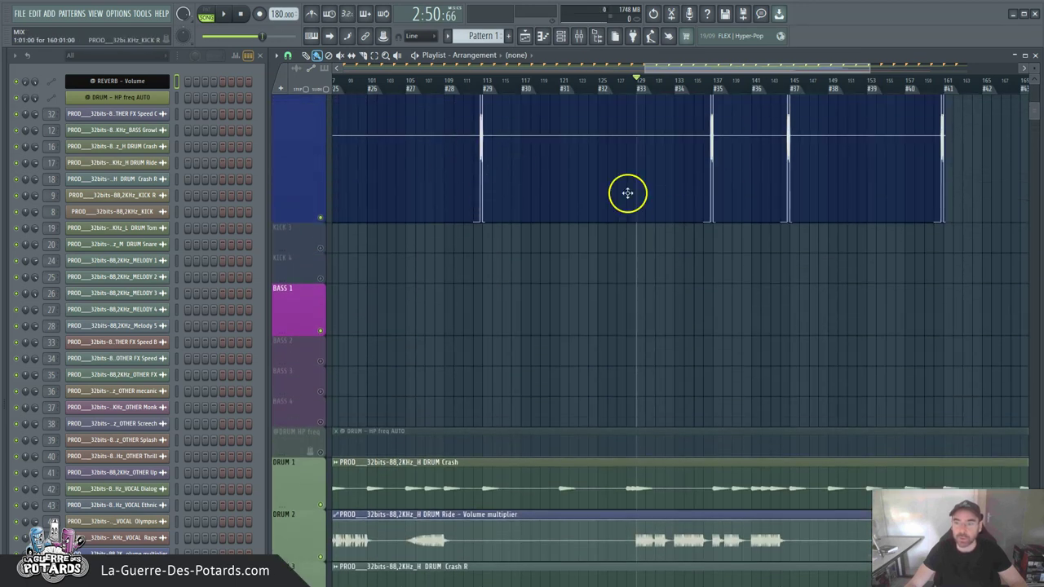
pyautogui.scroll(-8, 435, 209)
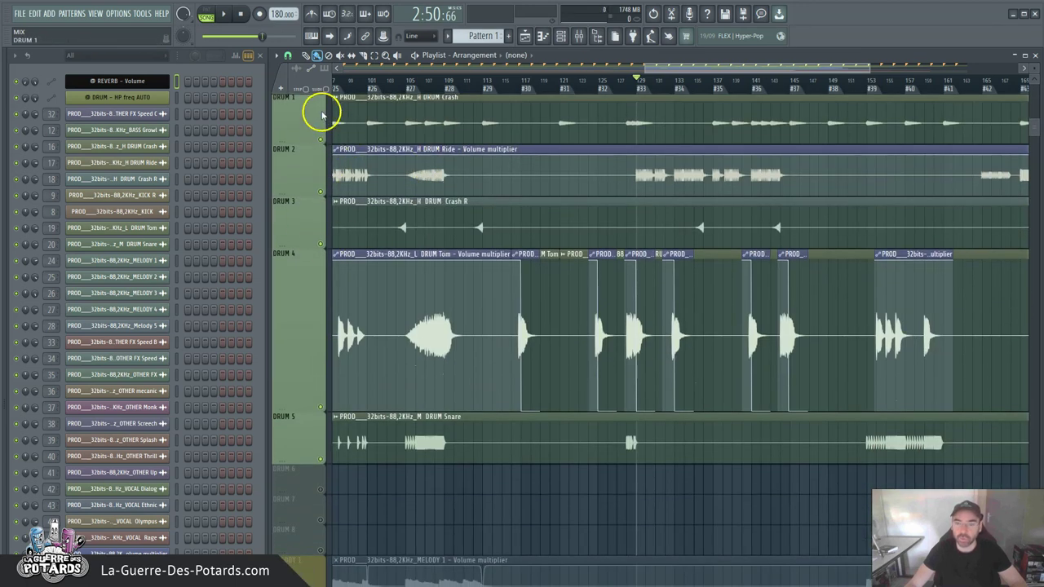
pyautogui.scroll(-5, 498, 70)
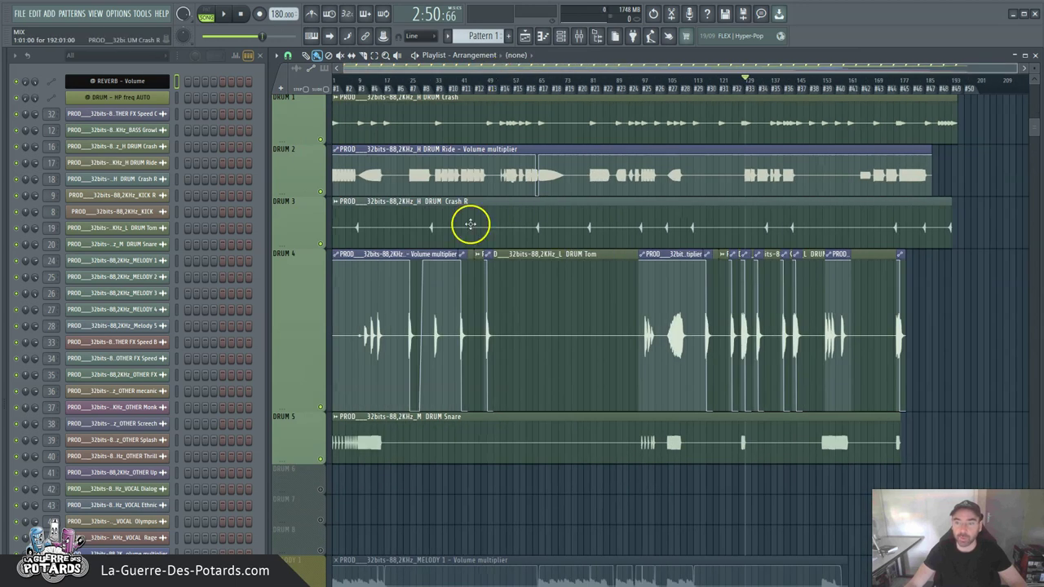
pyautogui.scroll(8, 551, 136)
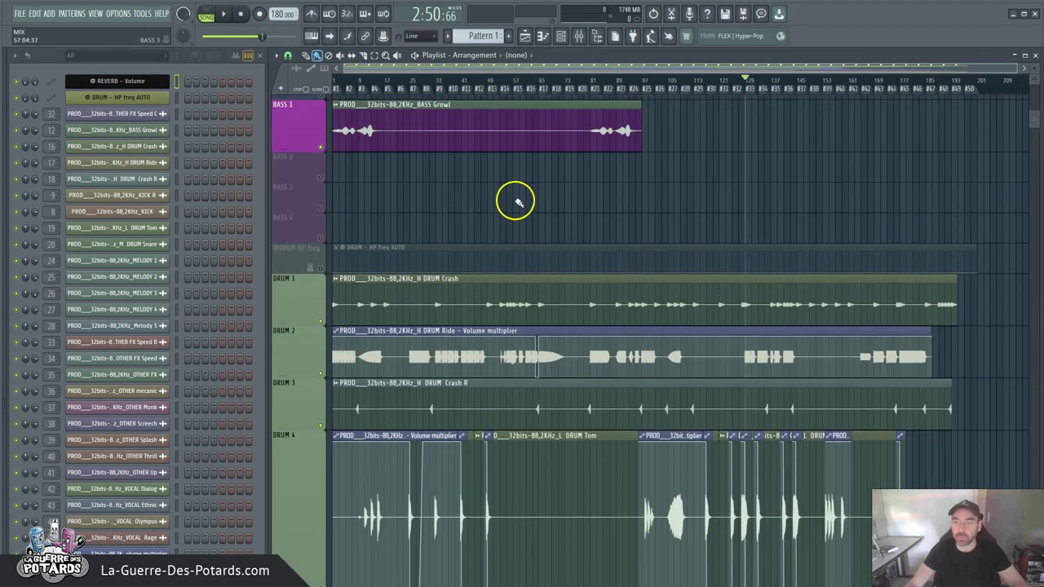
pyautogui.scroll(3, 538, 237)
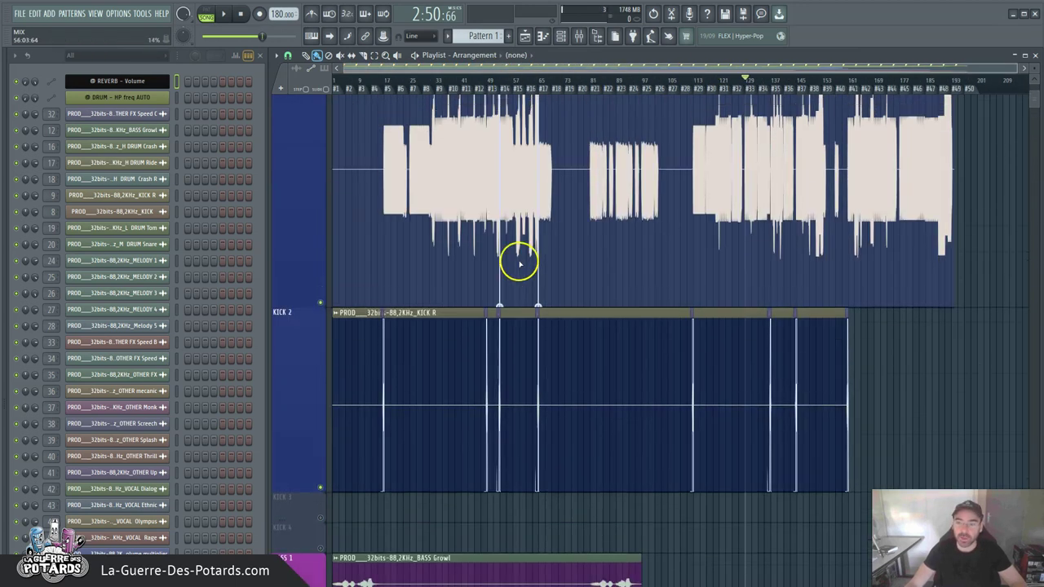
# - Unmute the MELODY 1, MELODY 2 and MELODY 3 tracks
pyautogui.scroll(-10, 571, 237)
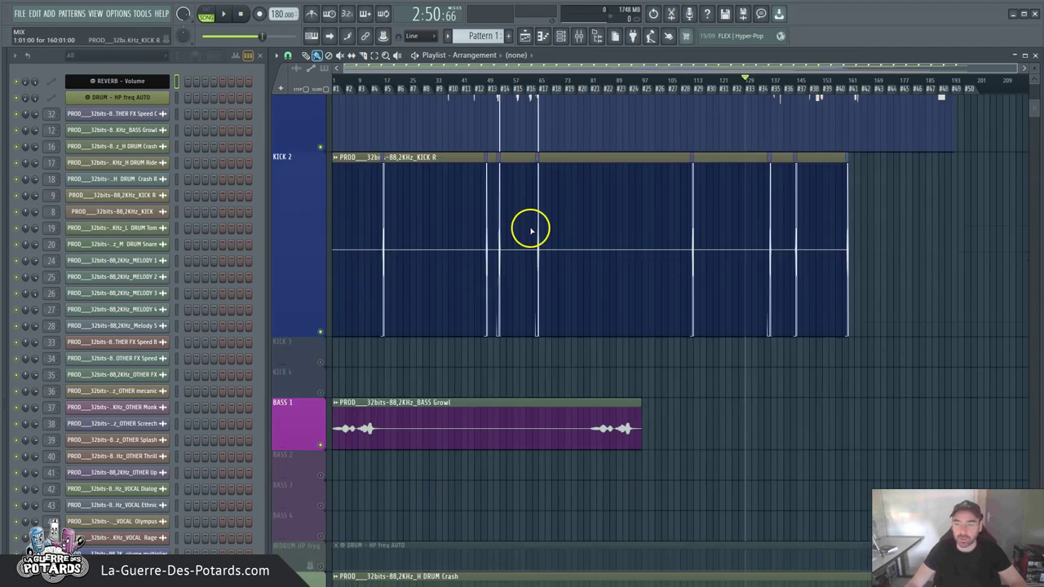
pyautogui.scroll(-8, 375, 186)
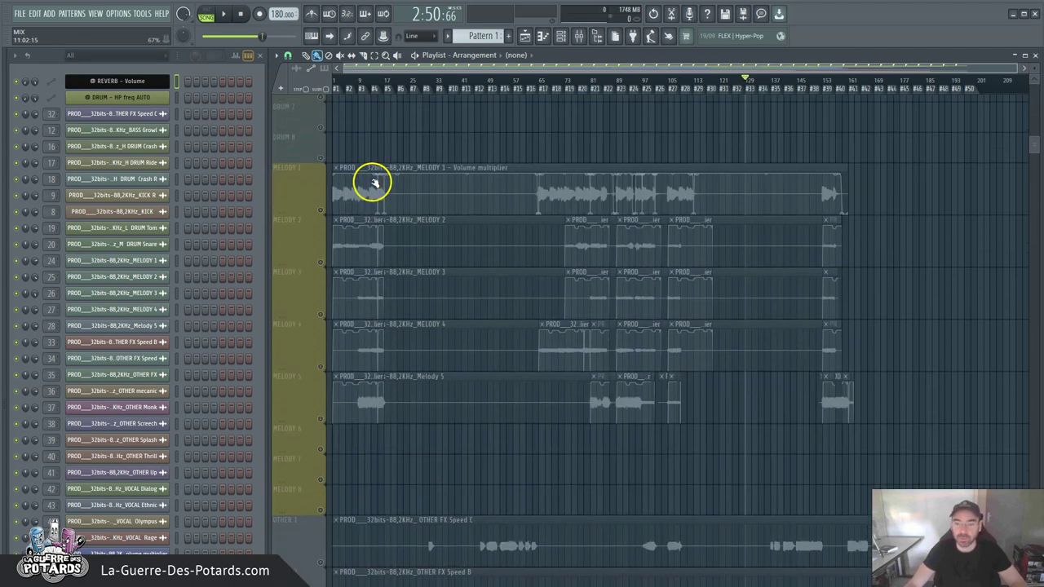
pyautogui.click(321, 204)
pyautogui.keyDown('shift'); pyautogui.click(319, 254); pyautogui.keyUp('shift')
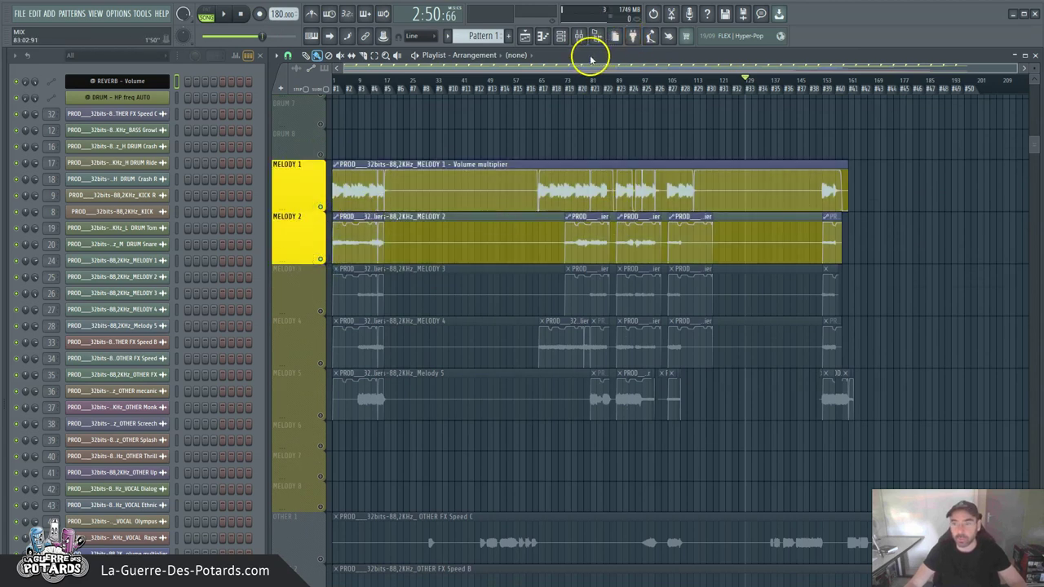
pyautogui.keyDown('shift'); pyautogui.click(319, 308); pyautogui.keyUp('shift')
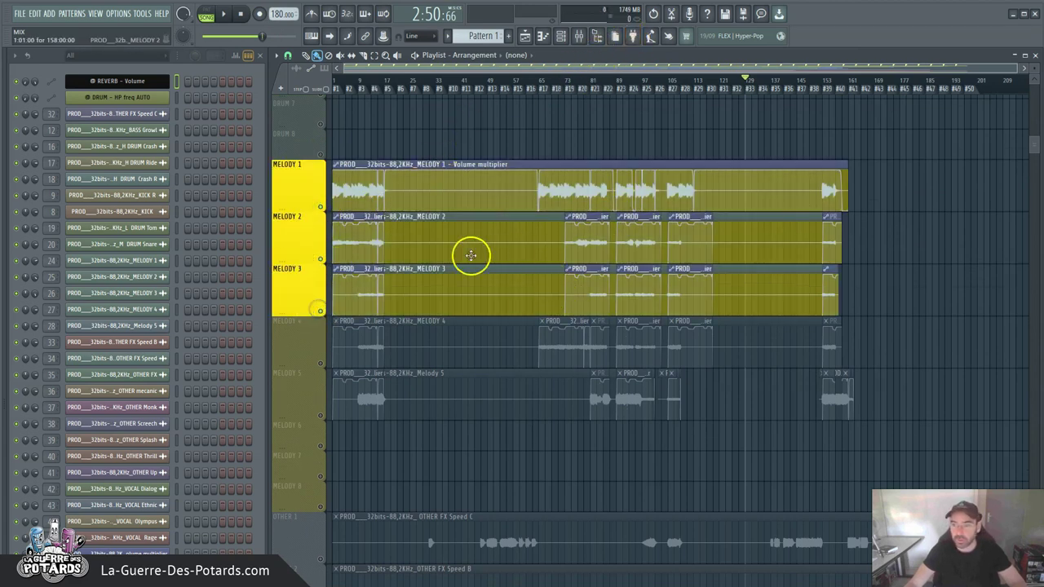
# - Unmute the OTHER 1, OTHER 2 and OTHER 3 tracks containing the FX Speed C, FX Speed B and FX Speed clips
pyautogui.scroll(-1, 545, 245)
pyautogui.scroll(-3, 545, 245)
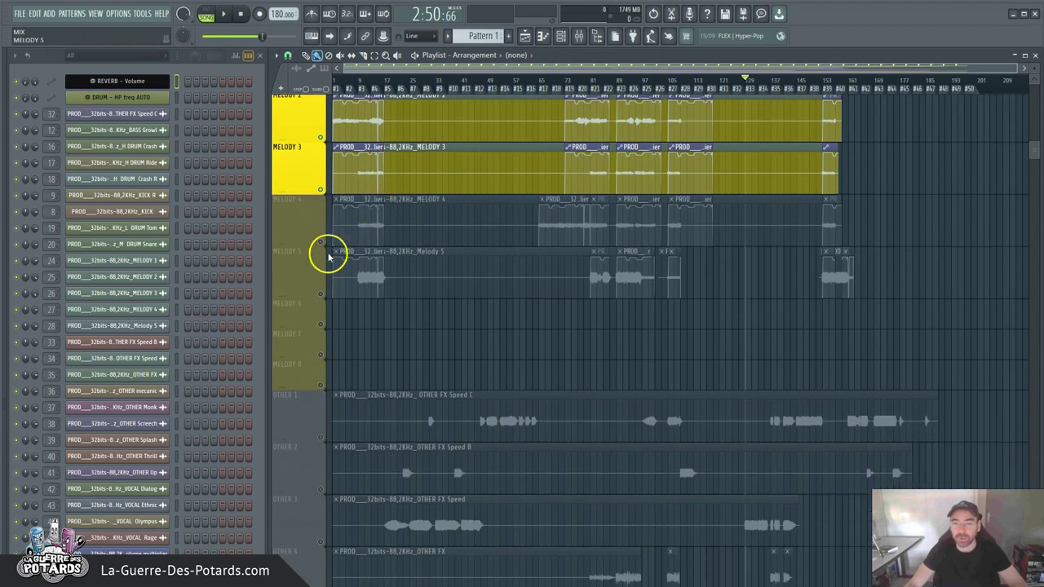
pyautogui.scroll(-5, 371, 277)
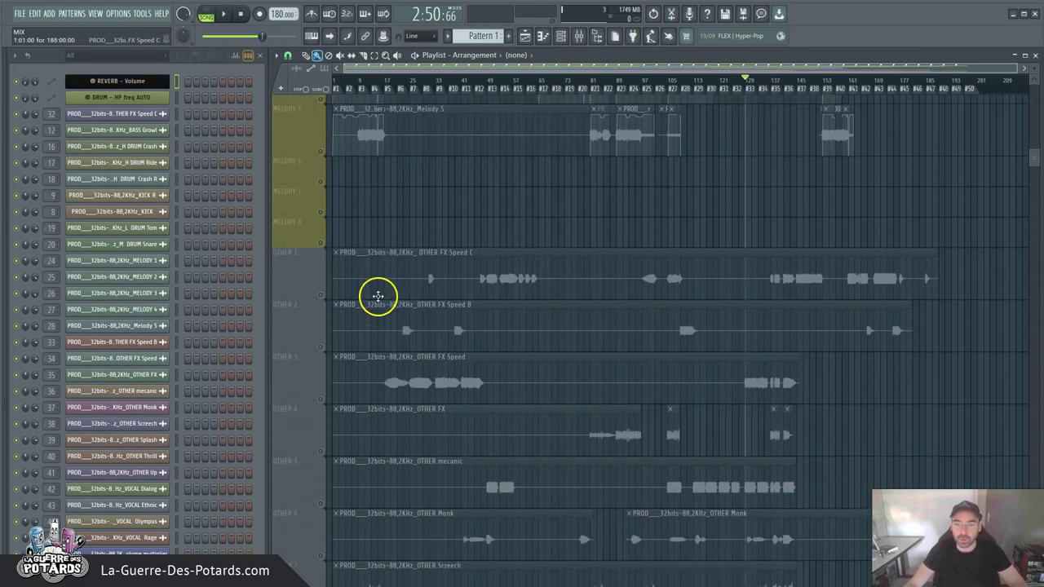
pyautogui.click(320, 258)
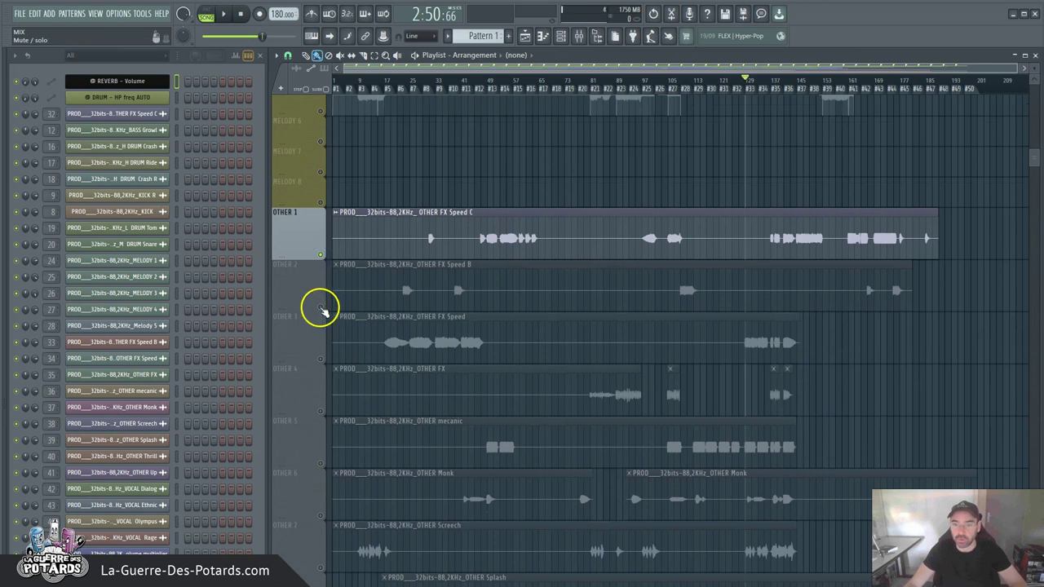
pyautogui.keyDown('ctrl'); pyautogui.click(318, 306); pyautogui.keyUp('ctrl')
pyautogui.keyDown('ctrl'); pyautogui.click(321, 359); pyautogui.keyUp('ctrl')
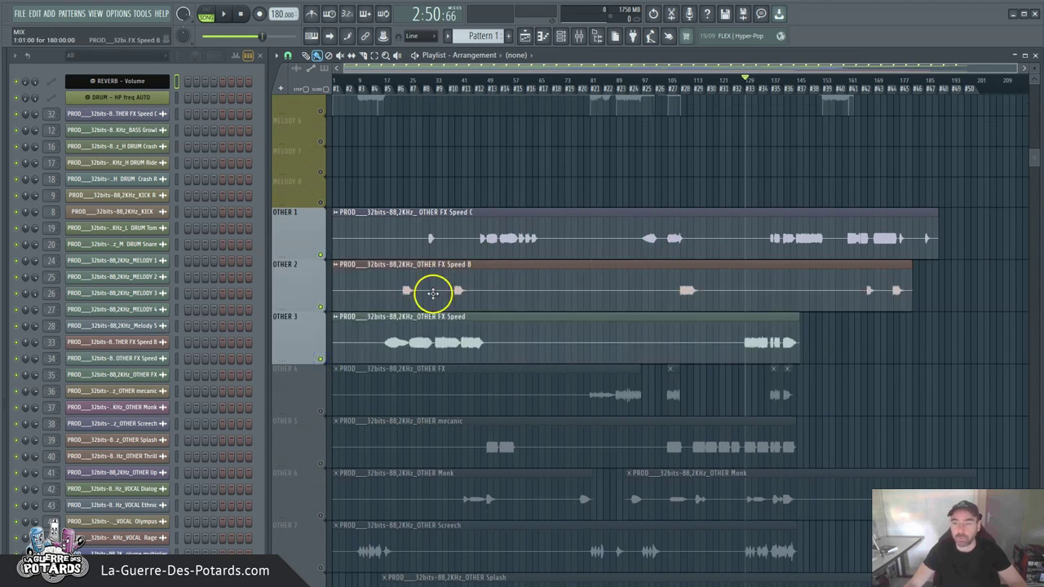
# - Compare the placement of the OTHER FX Speed clips with the active melody tracks and the track groups above them
pyautogui.scroll(1, 595, 272)
pyautogui.scroll(3, 522, 344)
pyautogui.scroll(-4, 485, 322)
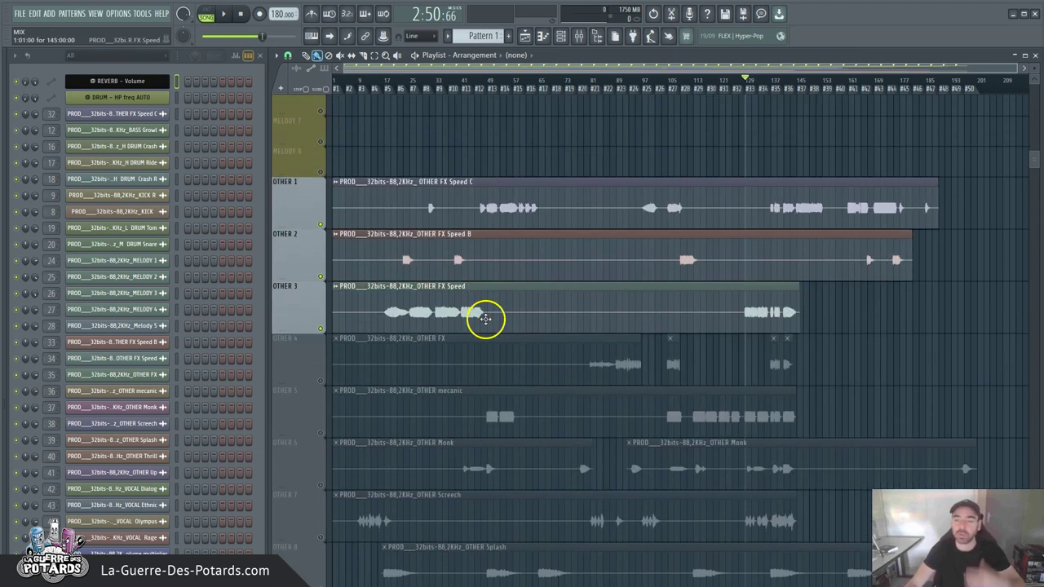
pyautogui.scroll(9, 571, 245)
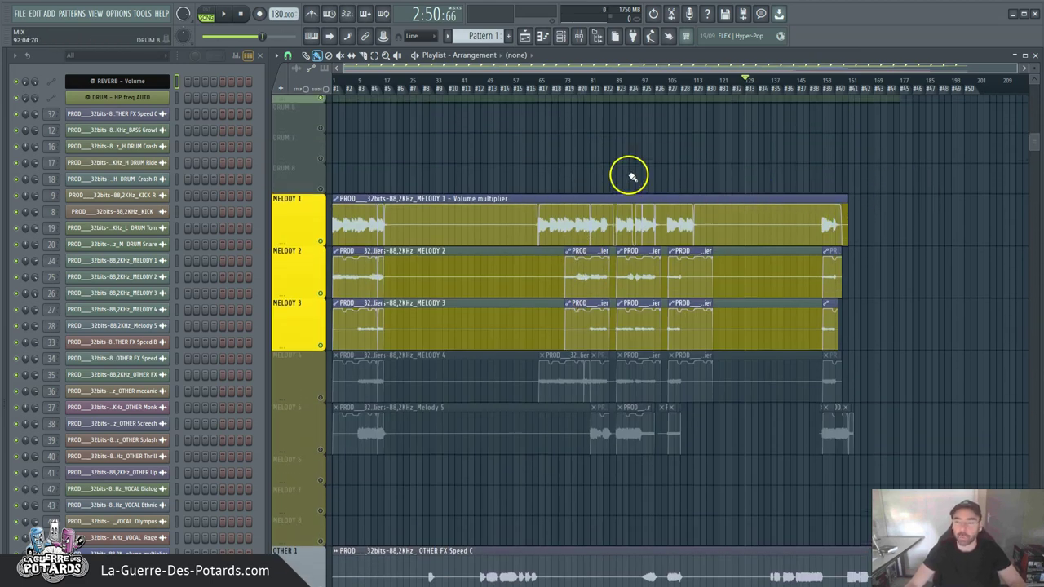
pyautogui.scroll(8, 465, 193)
pyautogui.scroll(-16, 718, 200)
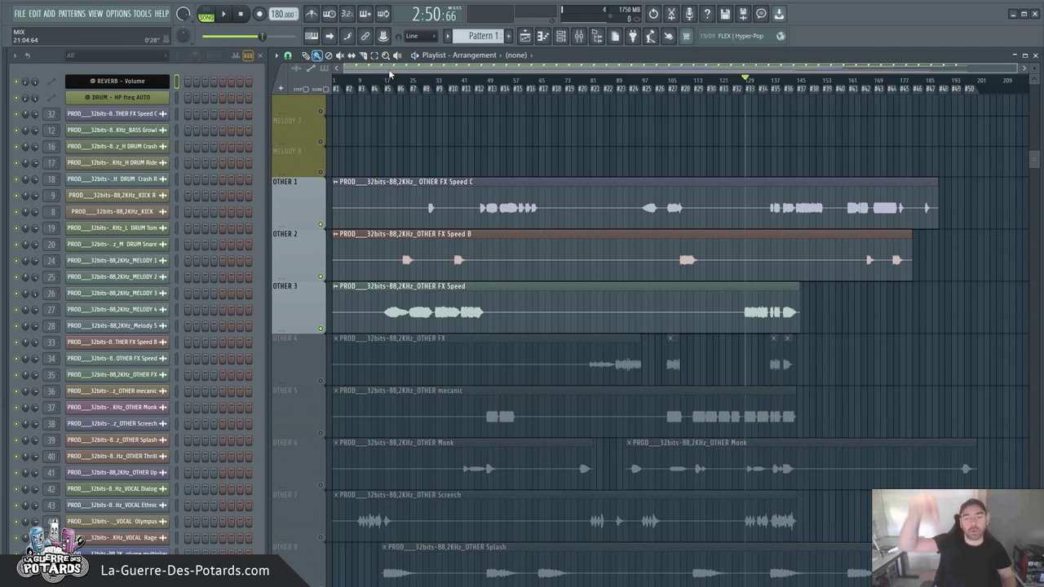
# - Switch to the Photos window showing the La Méthode SHURIKEN image
pyautogui.hotkey('alt', 'Tab')
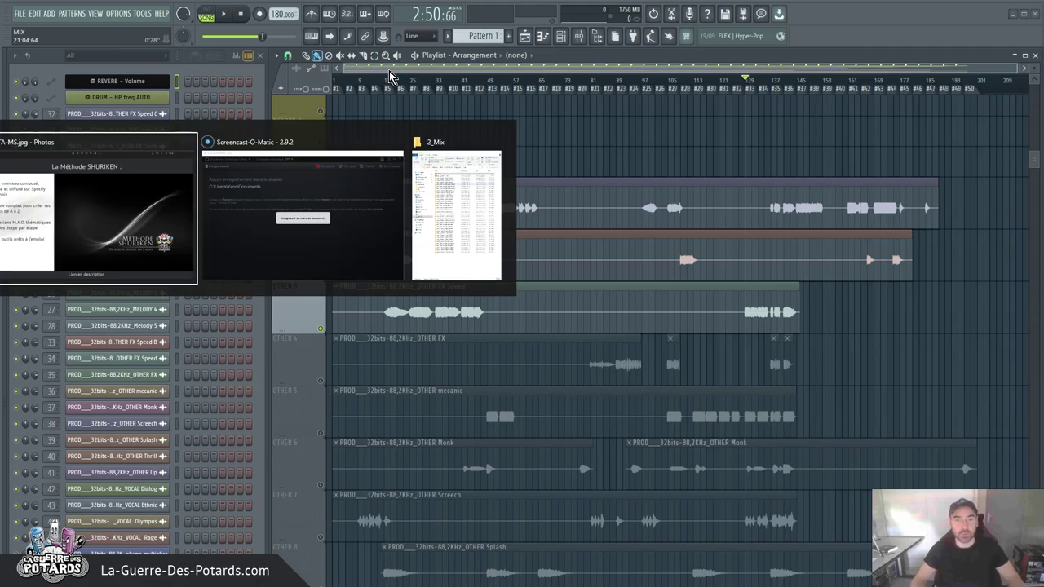